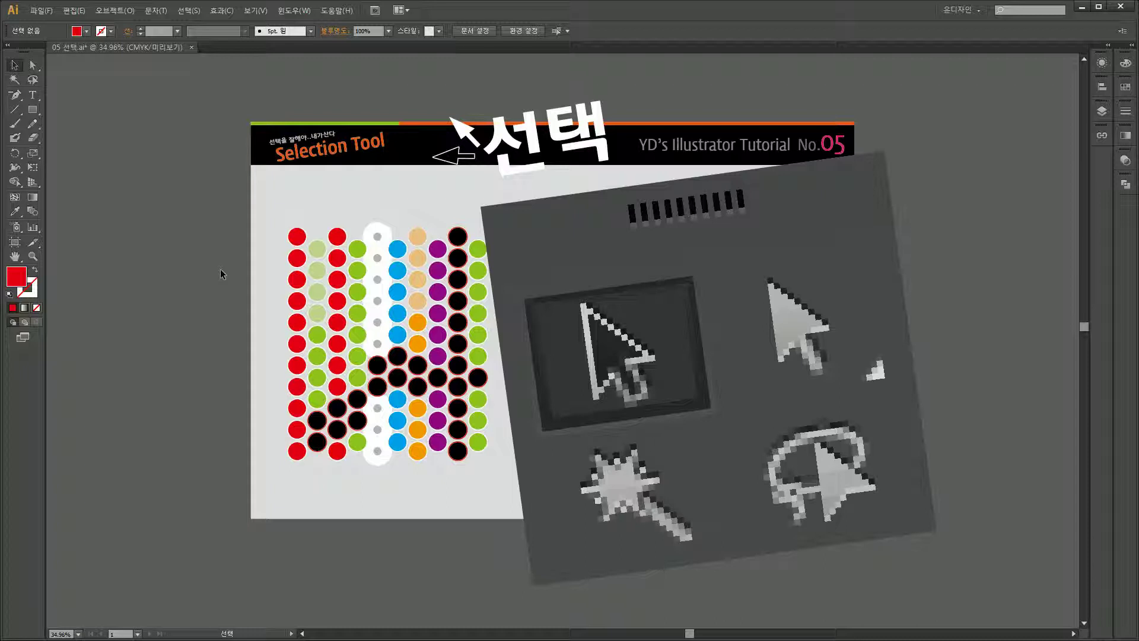
pyautogui.moveTo(219, 320); pyautogui.dragTo(208, 328)
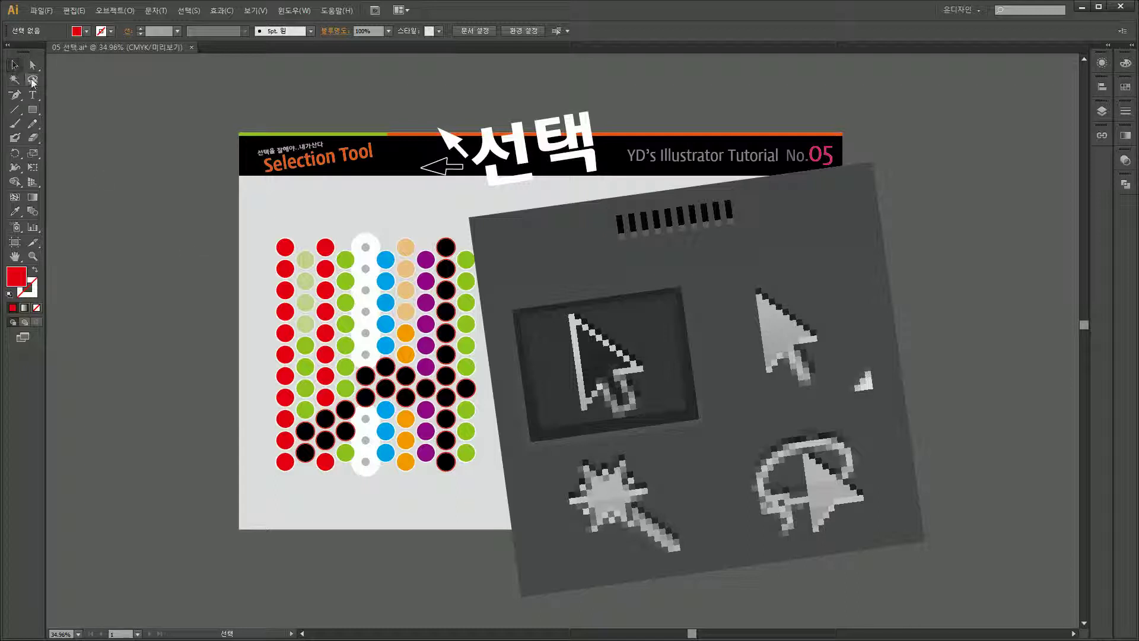
pyautogui.click(15, 65)
pyautogui.click(599, 278)
pyautogui.click(31, 66)
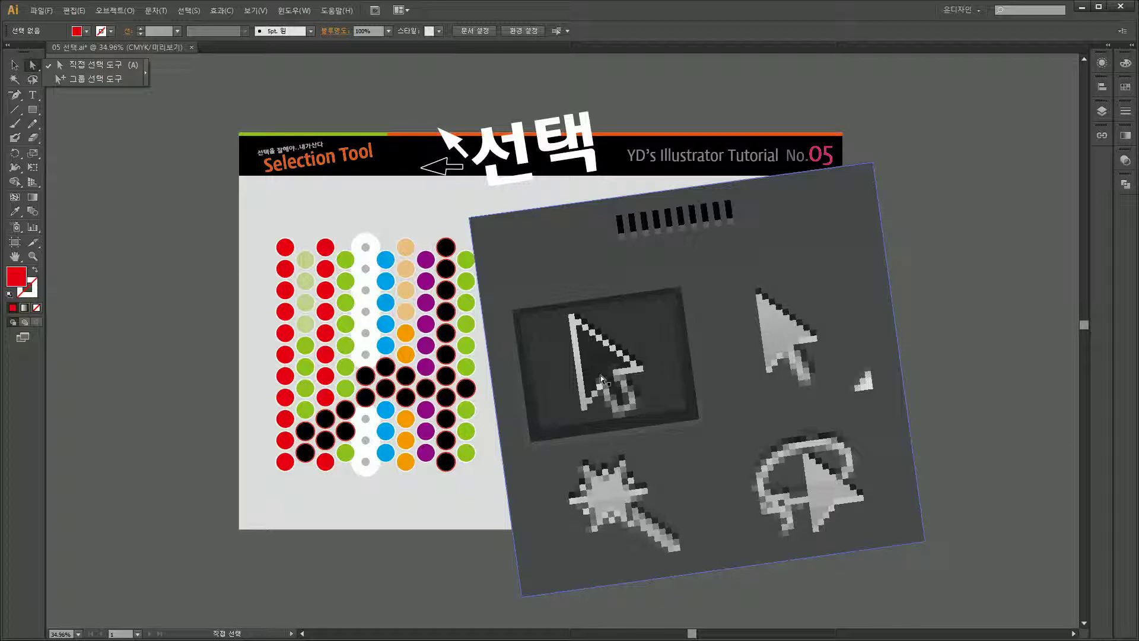
pyautogui.click(14, 67)
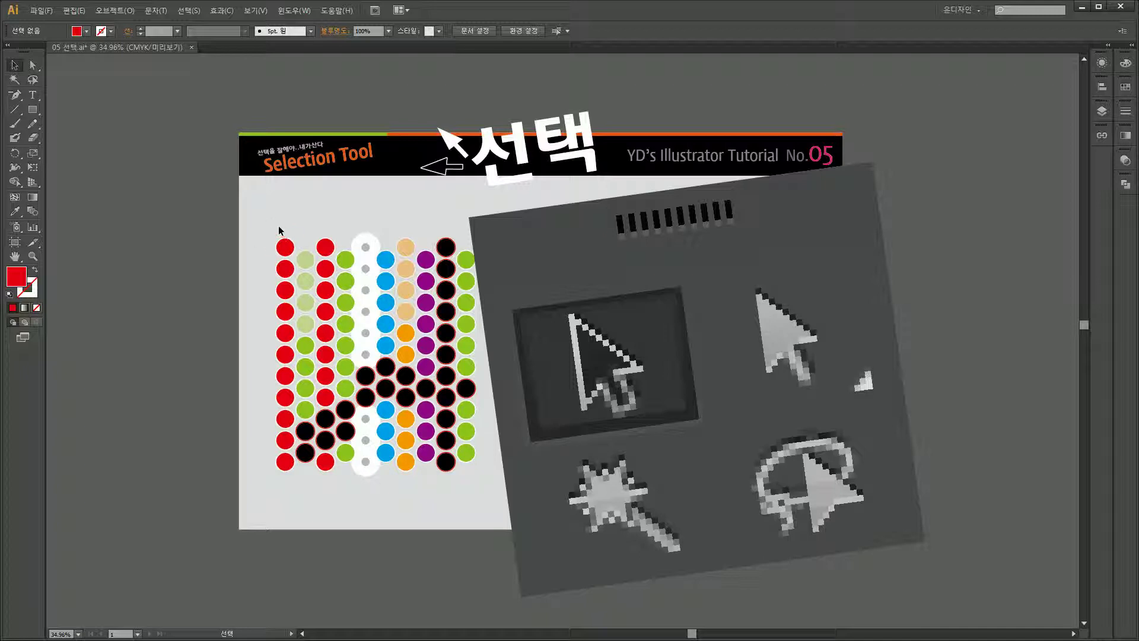
# Step: Try stretching the first column's top red circle to about 70.7 × 47.8 mm, undo it, and try moving the circle towards the artboard's corner
pyautogui.click(285, 246)
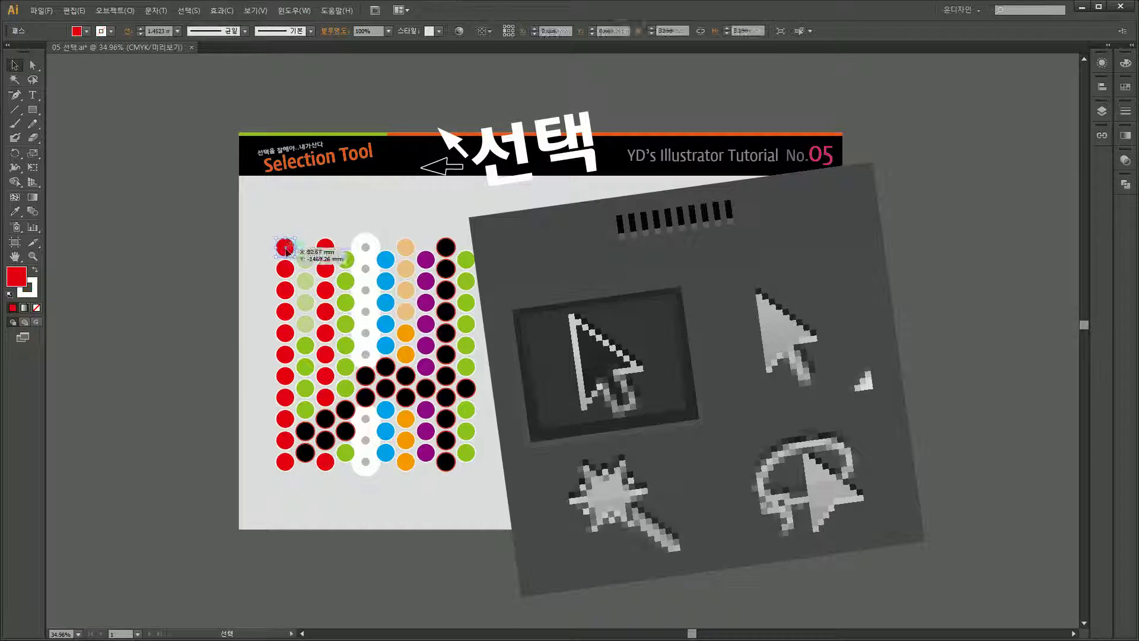
pyautogui.moveTo(259, 220); pyautogui.dragTo(332, 298)
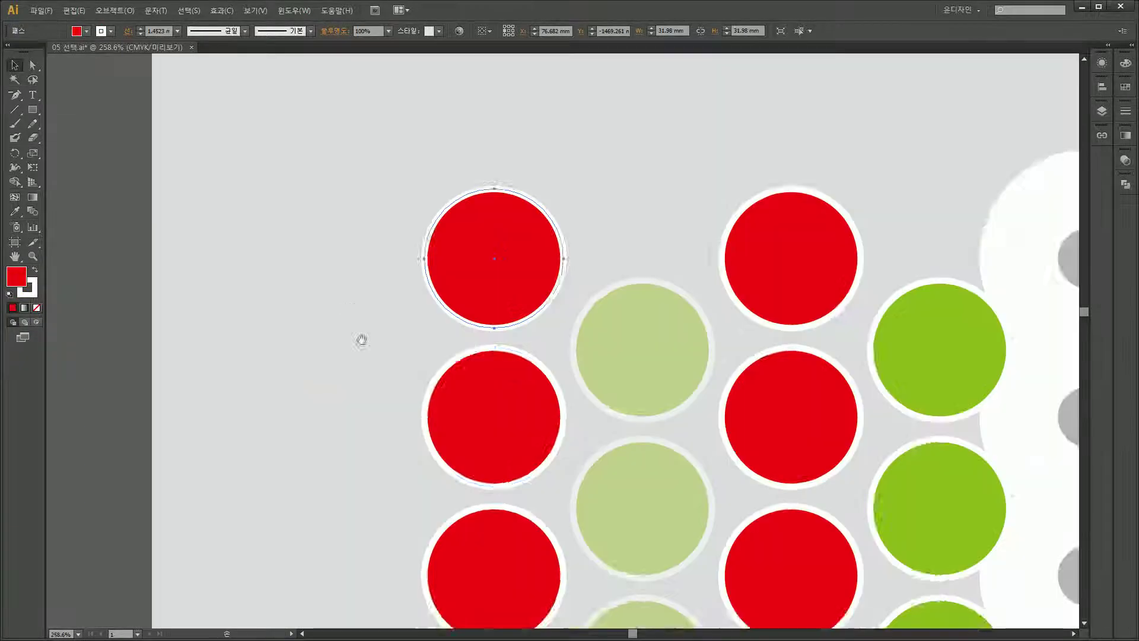
pyautogui.moveTo(359, 400); pyautogui.dragTo(307, 405)
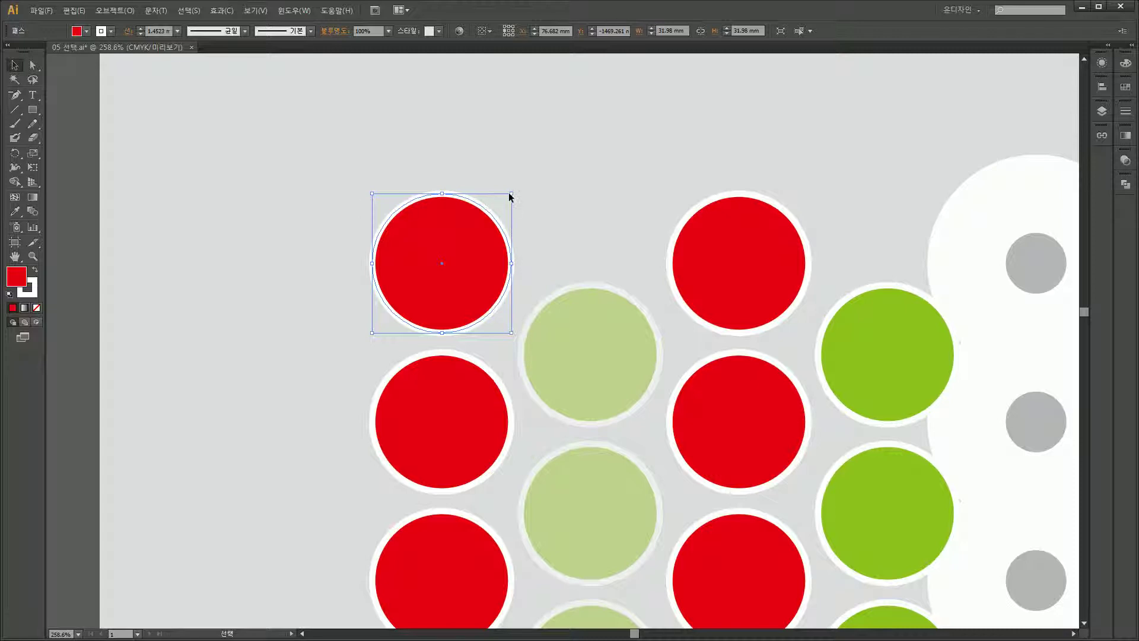
pyautogui.moveTo(512, 194); pyautogui.dragTo(584, 126)
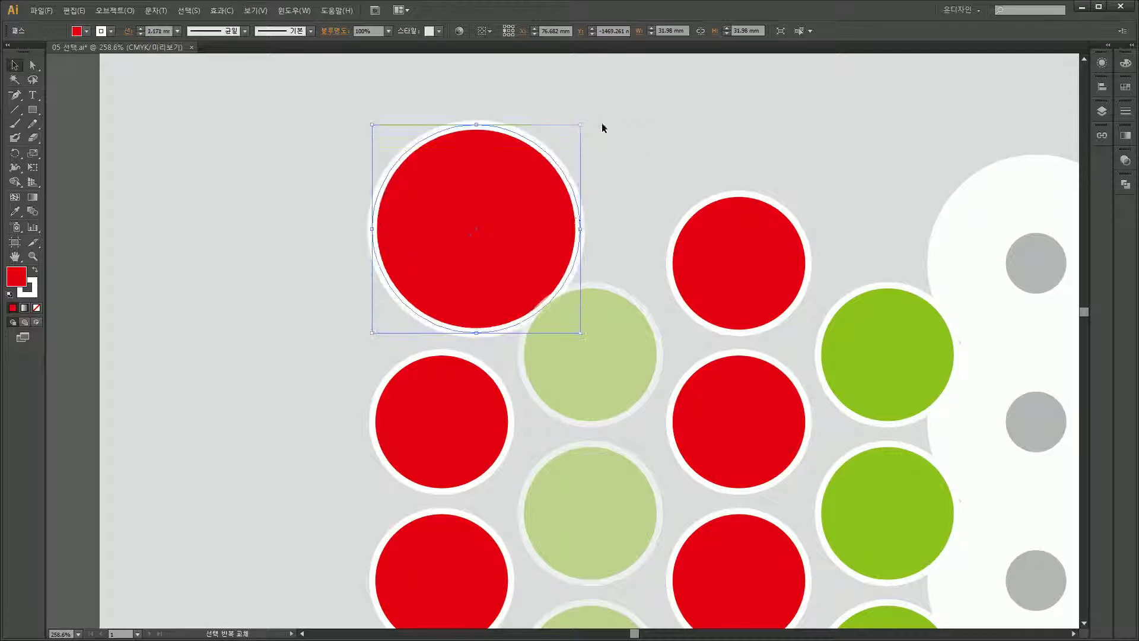
pyautogui.moveTo(580, 229); pyautogui.dragTo(697, 229)
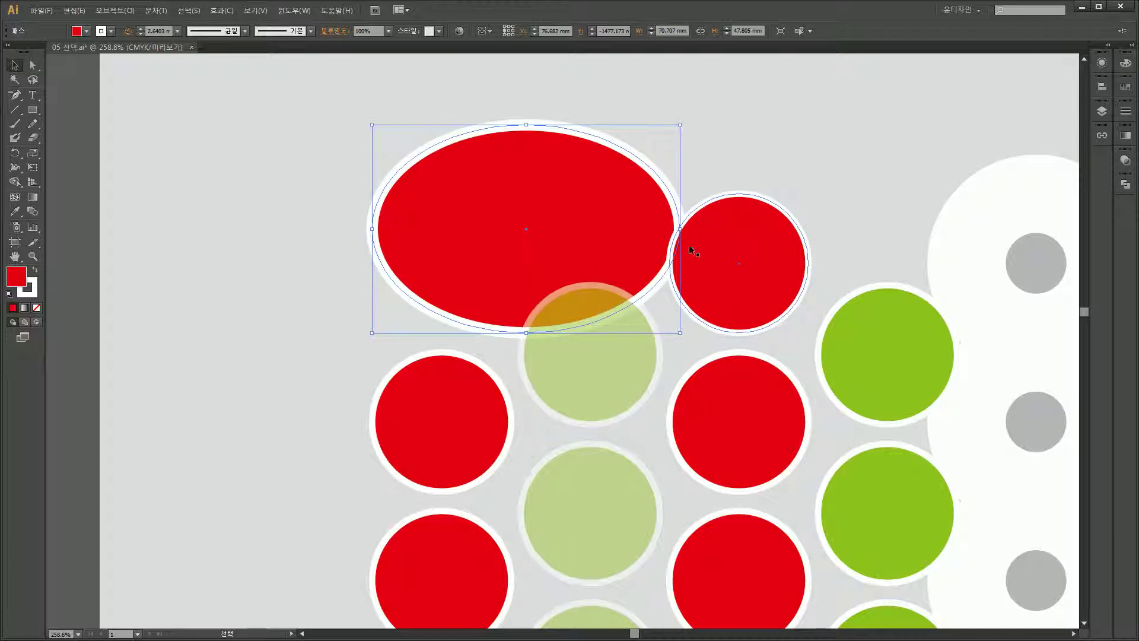
pyautogui.hotkey('ctrl', 'z')
pyautogui.hotkey('ctrl', 'z')
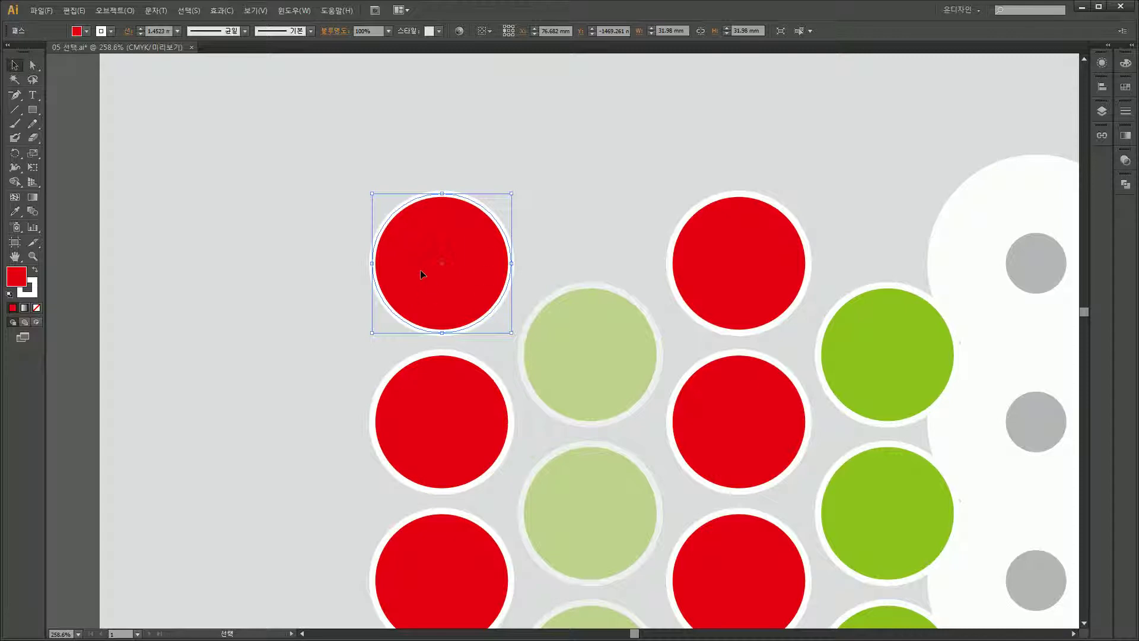
pyautogui.moveTo(425, 236); pyautogui.dragTo(215, 119)
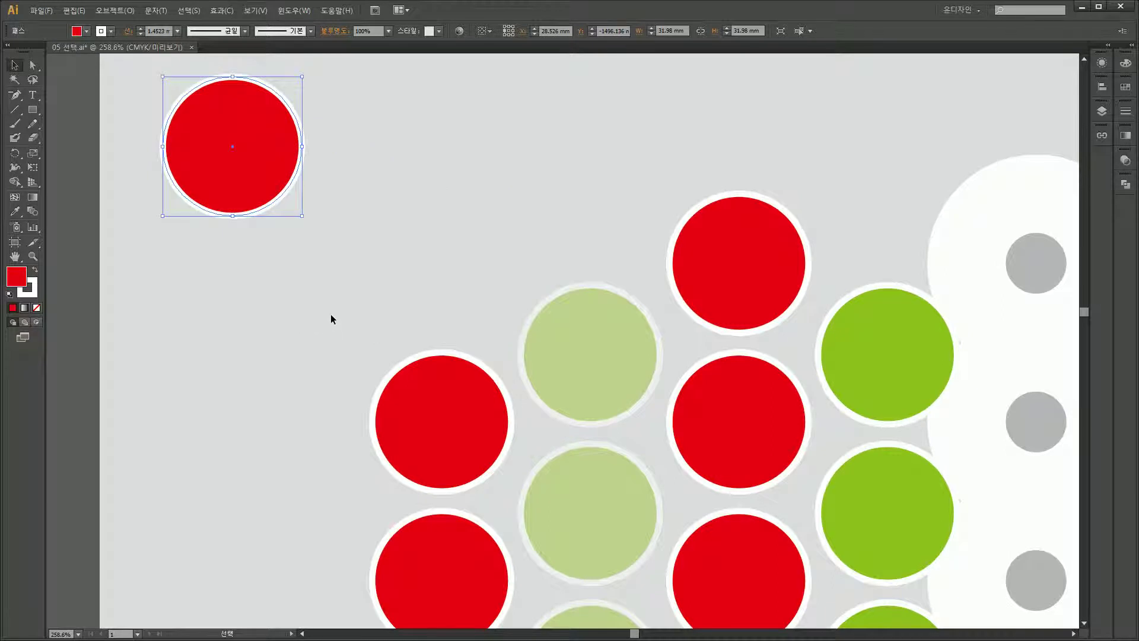
pyautogui.hotkey('ctrl', 'z')
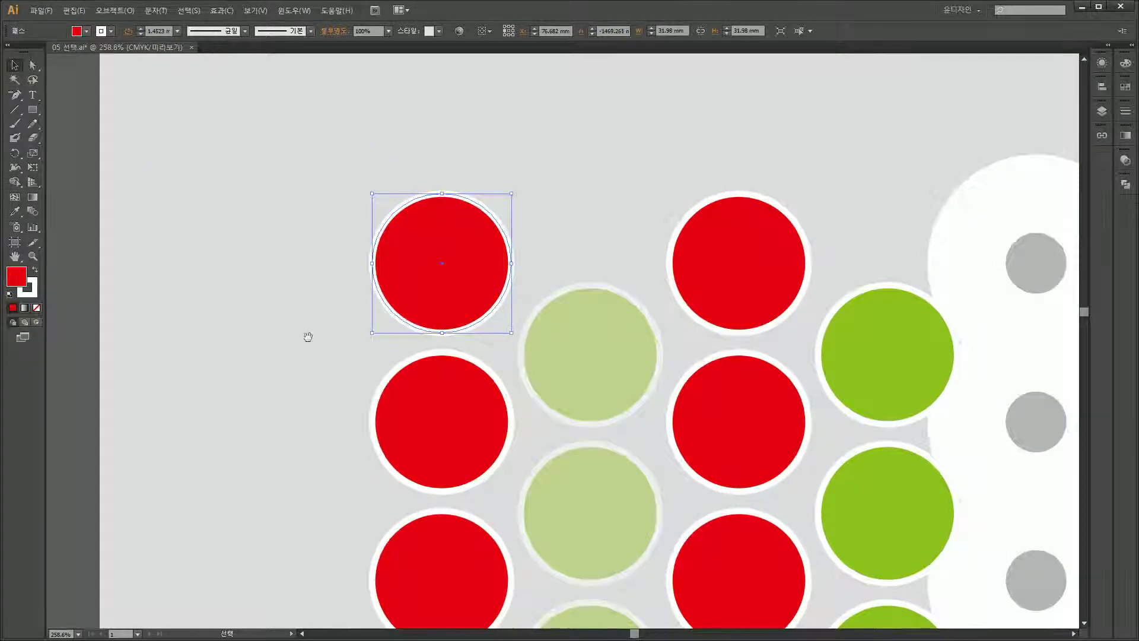
# Step: Marquee-select the upper red and pale green circles across the first three columns, and clear the selection
pyautogui.scroll(-1, 279, 309)
pyautogui.hscroll(1, 279, 308)
pyautogui.press('a')
pyautogui.hotkey('ctrl', '-')
pyautogui.hotkey('ctrl', '-')
pyautogui.press('v')
pyautogui.scroll(-1, 333, 237)
pyautogui.hscroll(1, 332, 238)
pyautogui.moveTo(324, 124); pyautogui.dragTo(582, 491)
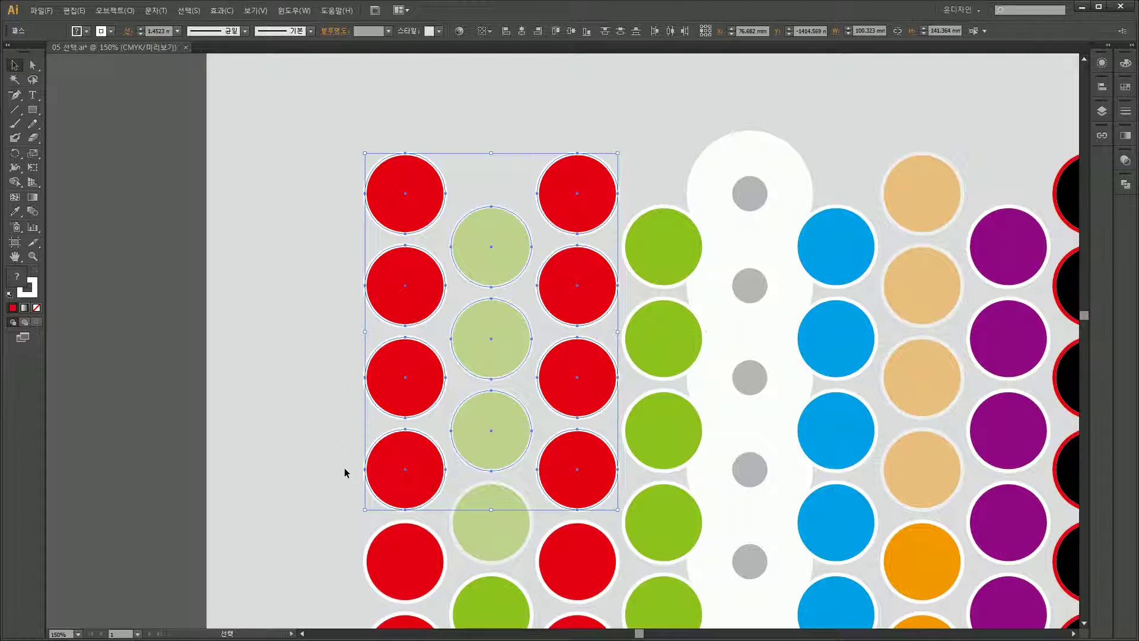
pyautogui.click(319, 412)
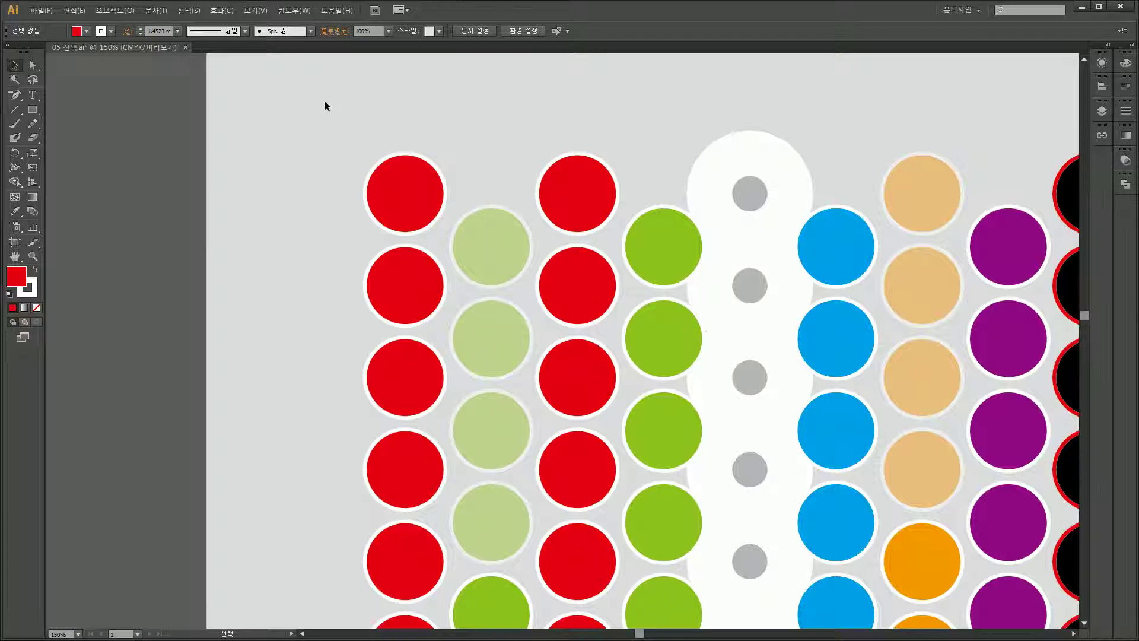
# Step: Try moving the first column's top three red circles together with the two adjacent pale green circles, undo the move and deselect them
pyautogui.moveTo(326, 104); pyautogui.dragTo(482, 369)
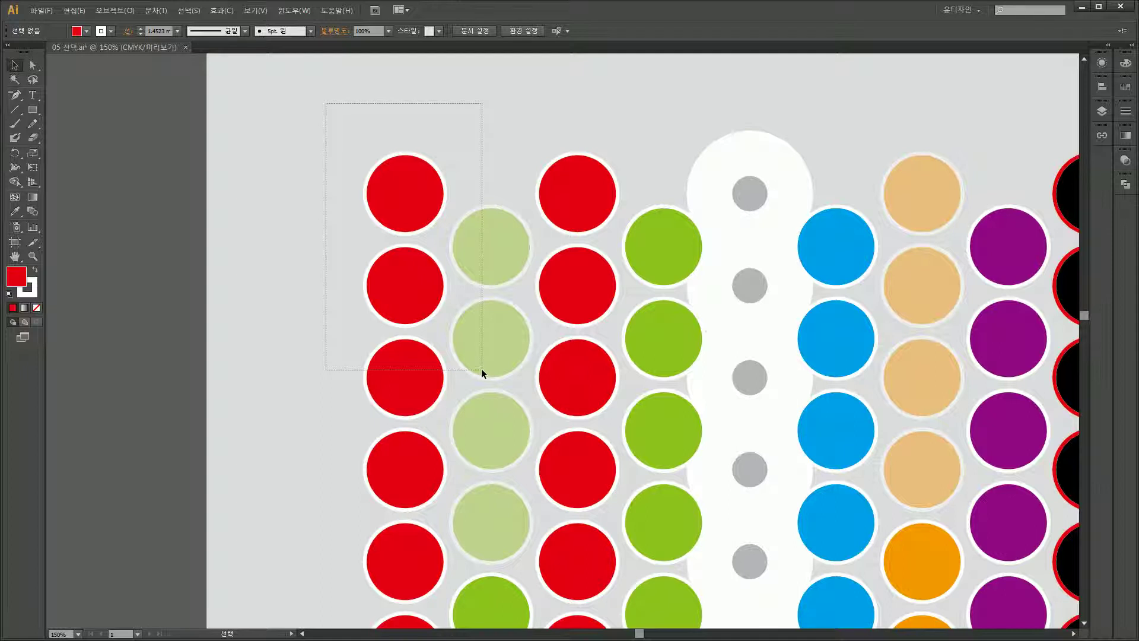
pyautogui.moveTo(482, 369); pyautogui.dragTo(482, 368)
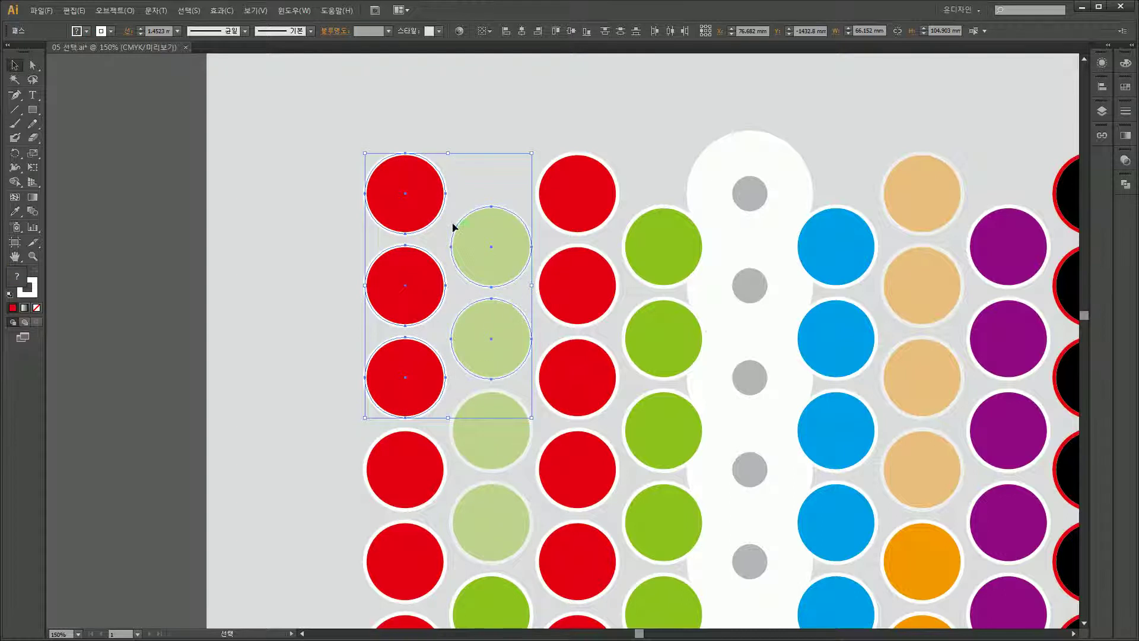
pyautogui.moveTo(504, 338); pyautogui.dragTo(368, 280)
pyautogui.hotkey('ctrl', 'z')
pyautogui.click(287, 194)
# Step: Try moving the directly selected anchor points of the upper circles in the first two columns up and left, and undo the distortion
pyautogui.click(32, 68)
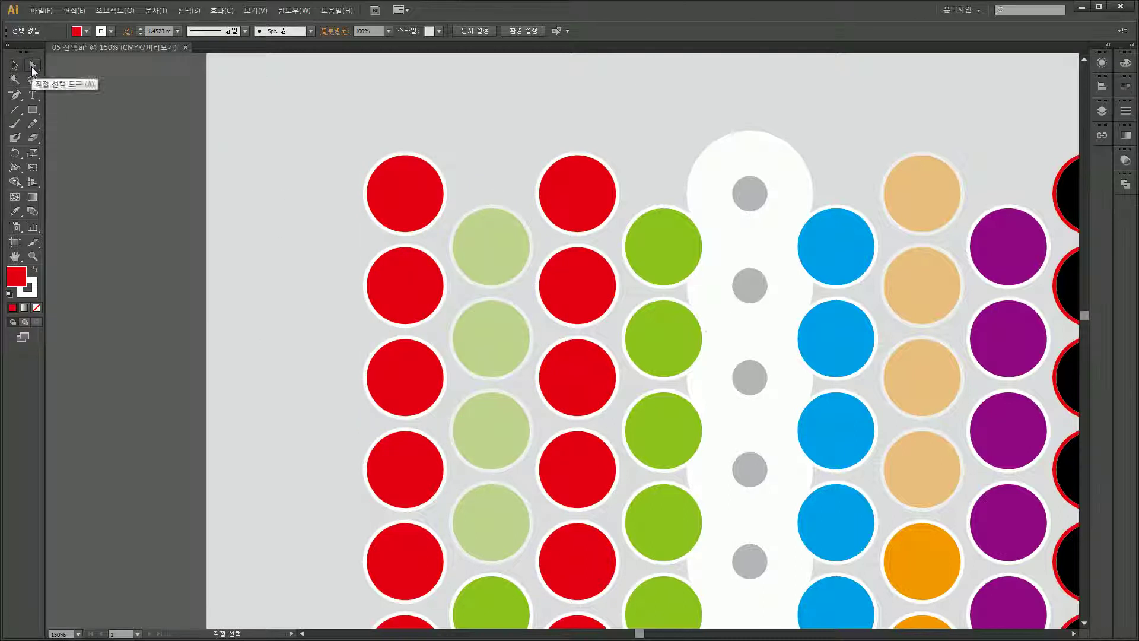
pyautogui.moveTo(346, 332); pyautogui.dragTo(334, 316)
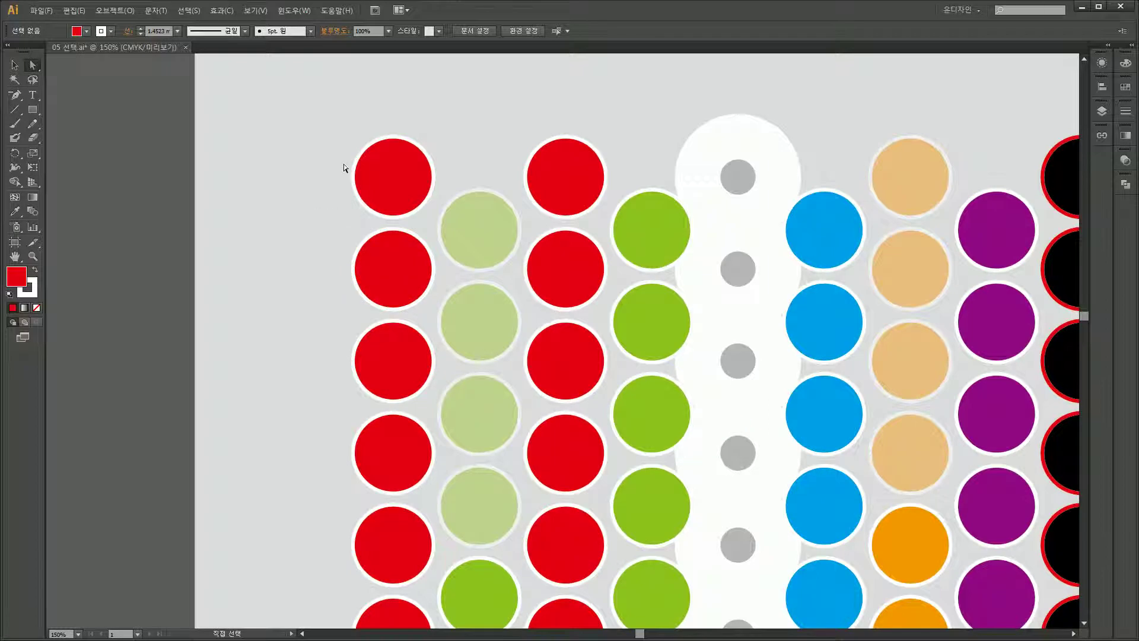
pyautogui.moveTo(405, 191)
pyautogui.mouseDown()
pyautogui.moveTo(328, 165)
pyautogui.moveTo(407, 197)
pyautogui.mouseUp()
pyautogui.moveTo(295, 89); pyautogui.dragTo(476, 378)
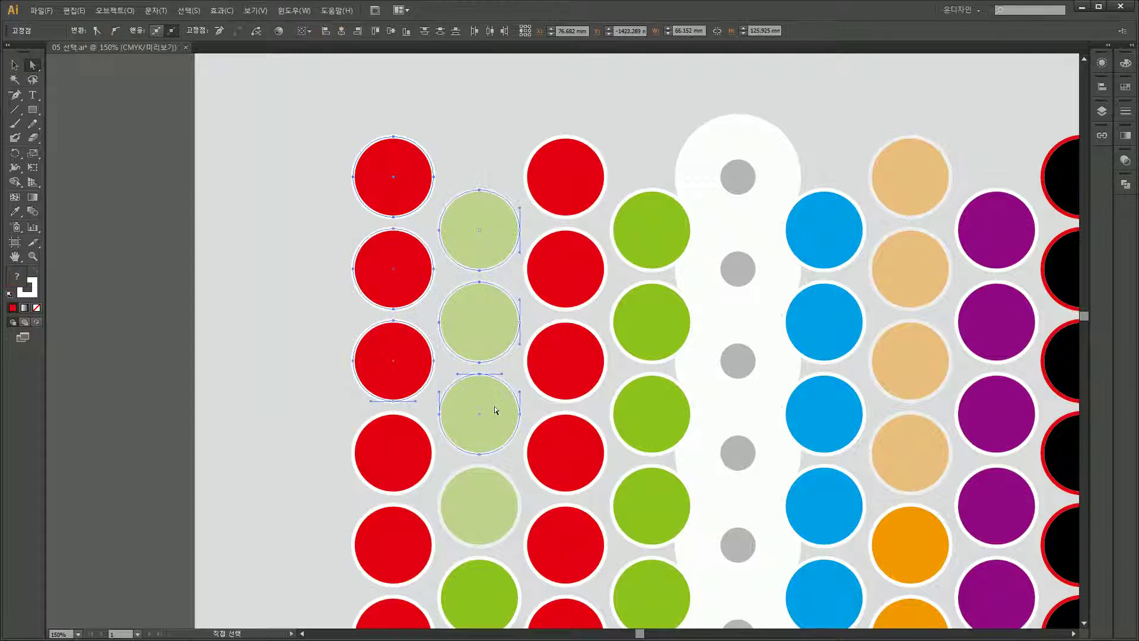
pyautogui.moveTo(392, 279); pyautogui.dragTo(234, 183)
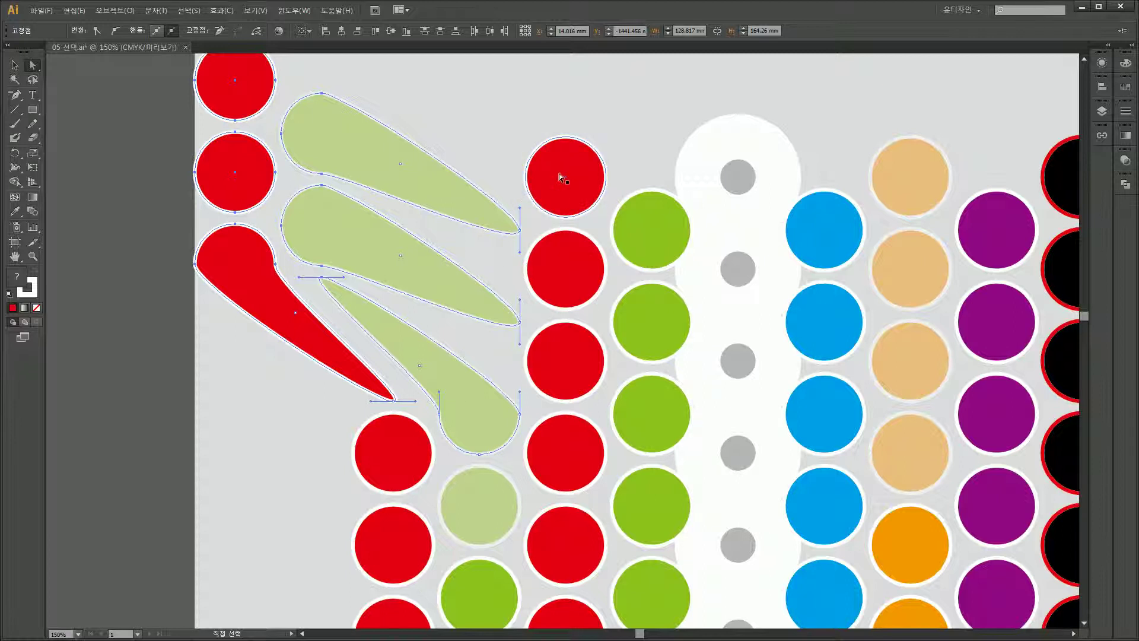
pyautogui.hotkey('ctrl', 'z')
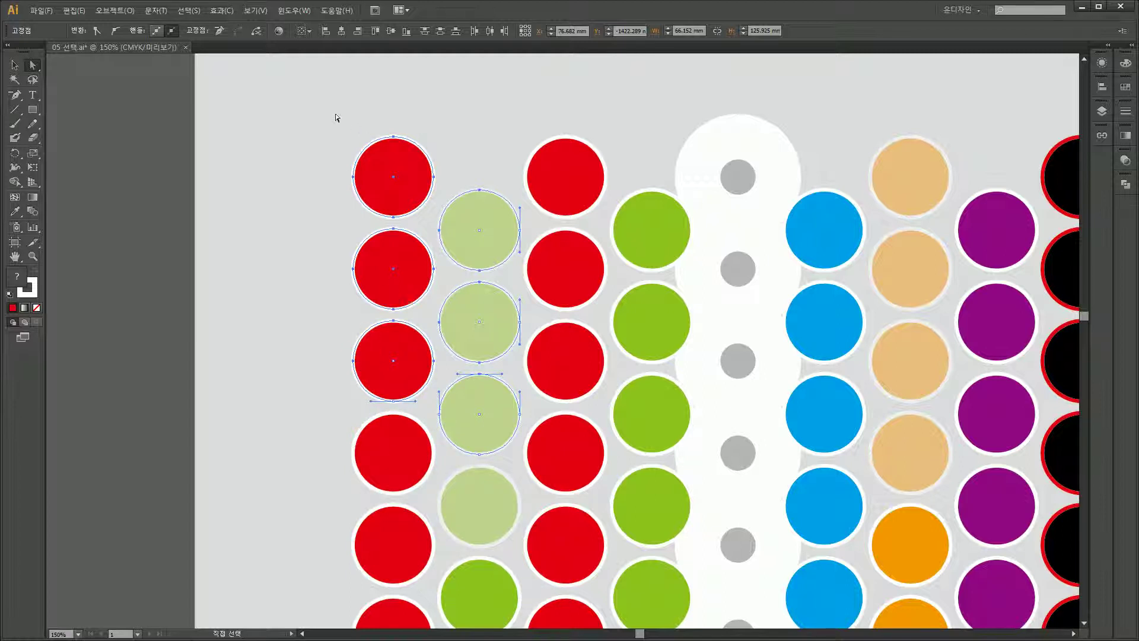
# Step: Try moving the first column's top red circle as a whole with the Direct Selection tool, and undo the move
pyautogui.click(365, 137)
pyautogui.keyDown('shift'); pyautogui.click(448, 209); pyautogui.keyUp('shift')
pyautogui.keyDown('shift'); pyautogui.click(451, 211); pyautogui.keyUp('shift')
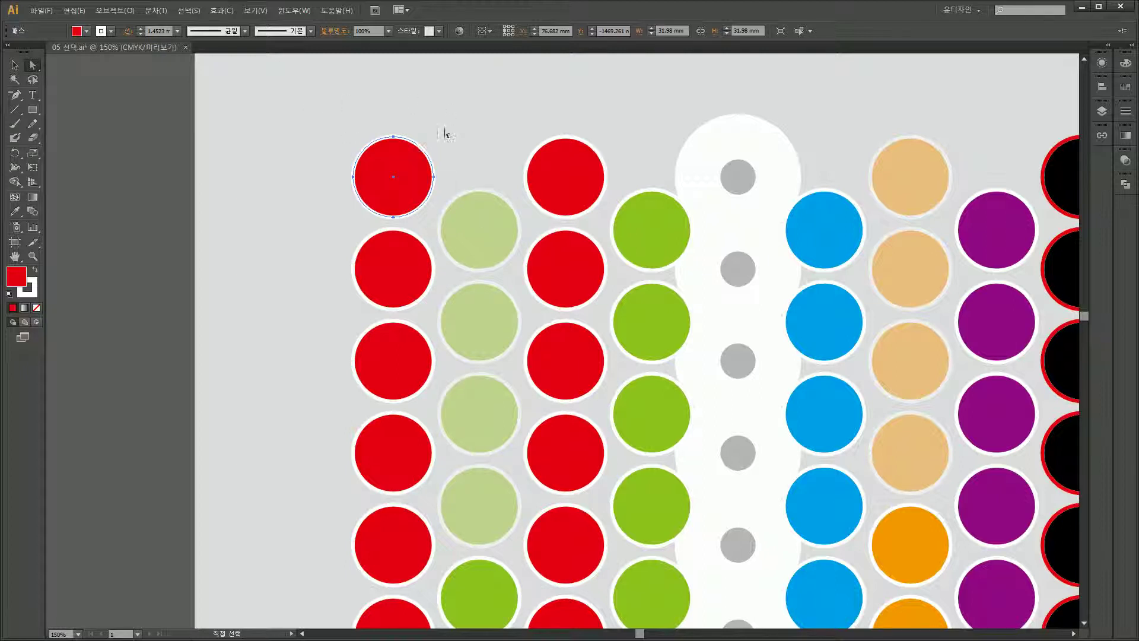
pyautogui.moveTo(394, 158); pyautogui.dragTo(454, 187)
pyautogui.hotkey('ctrl', 'z')
pyautogui.press('a')
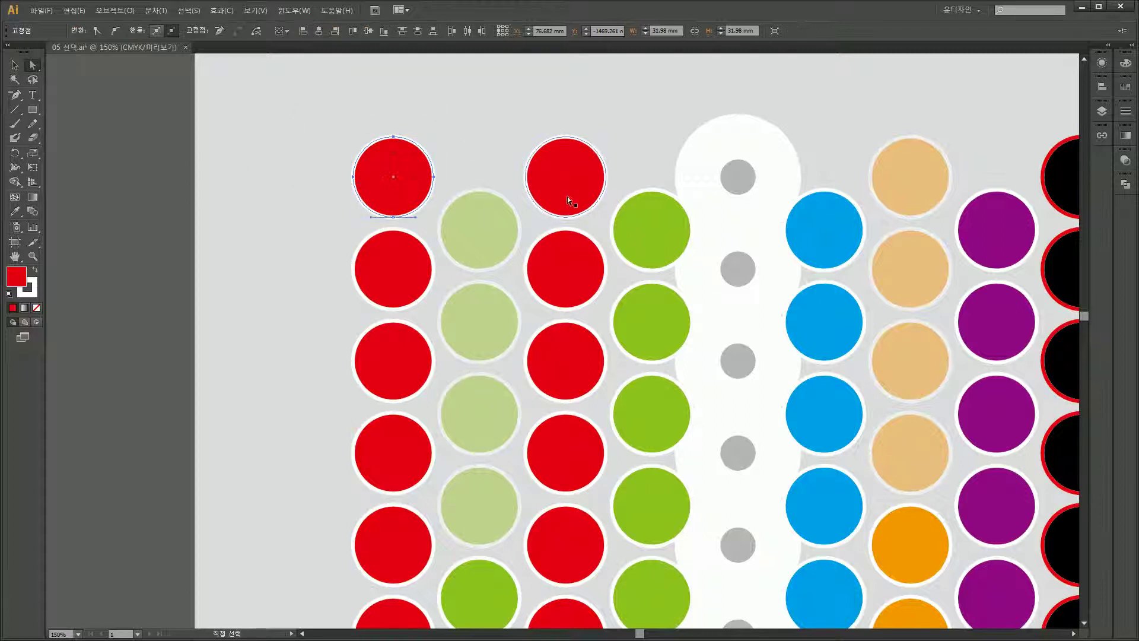
# Step: Try pulling the top red circle's upper and side anchor points away from its bottom anchor, undo the change and deselect
pyautogui.keyDown('shift'); pyautogui.click(567, 197); pyautogui.keyUp('shift')
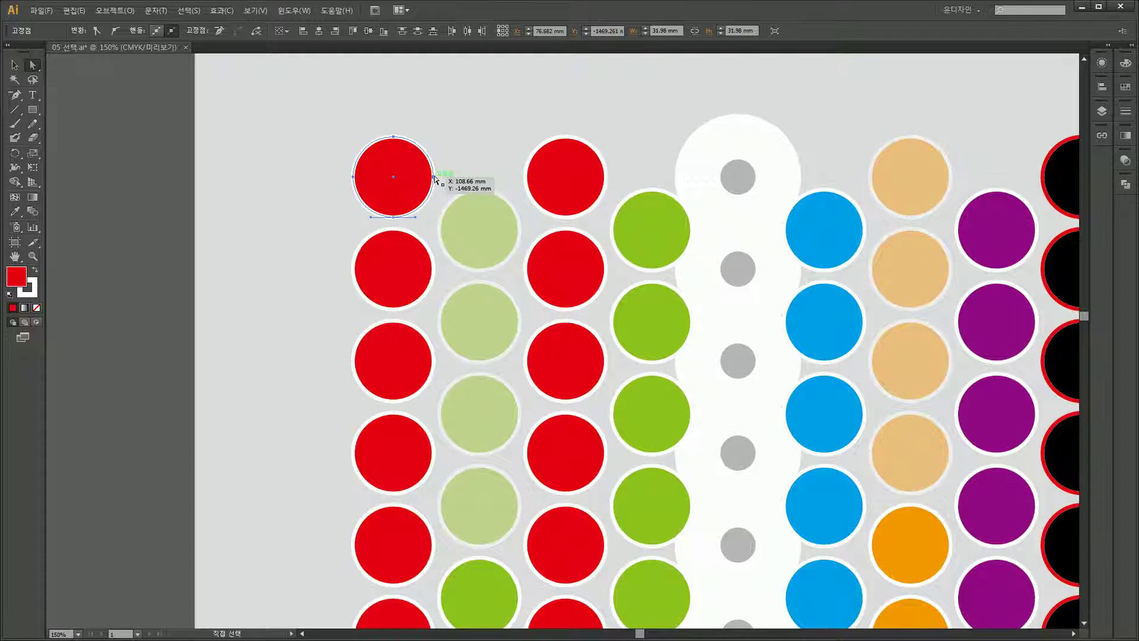
pyautogui.moveTo(435, 178); pyautogui.dragTo(350, 117)
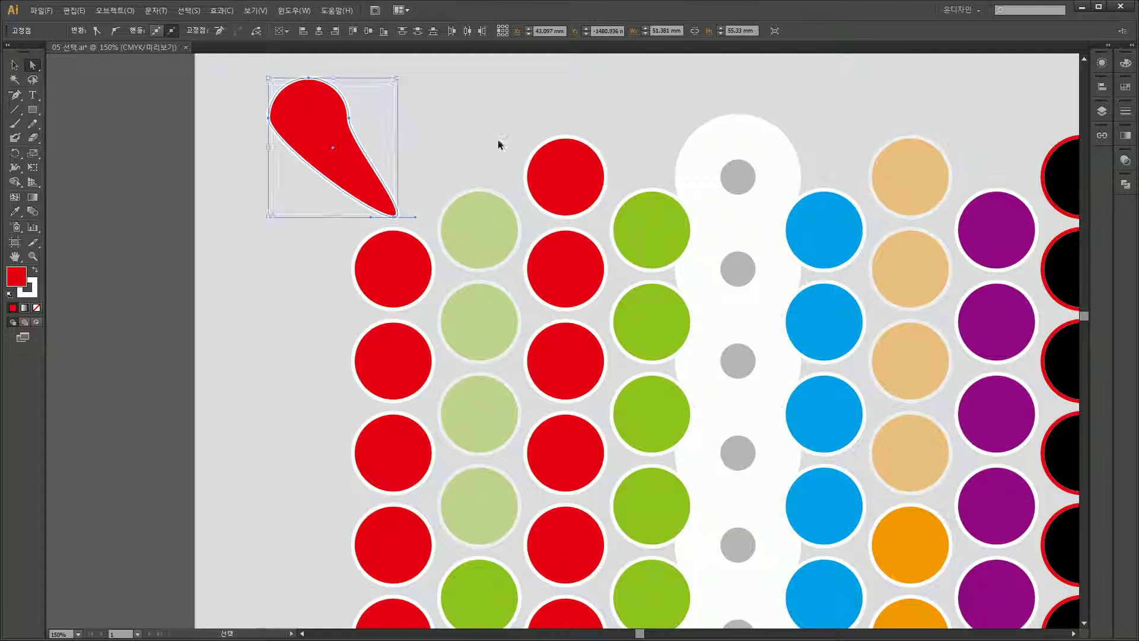
pyautogui.hotkey('ctrl', 'z')
pyautogui.click(500, 140)
# Step: Delete the tilted gray image of the selection tools that covers the artwork
pyautogui.hotkey('ctrl', '-')
pyautogui.hotkey('ctrl', '-')
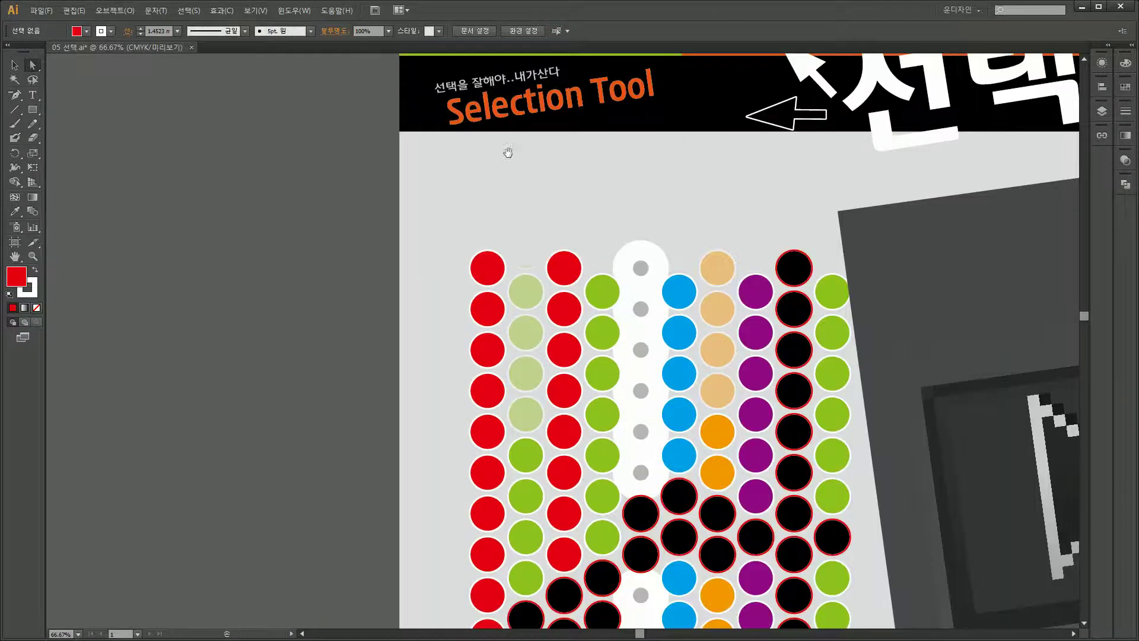
pyautogui.moveTo(501, 137); pyautogui.dragTo(388, 81)
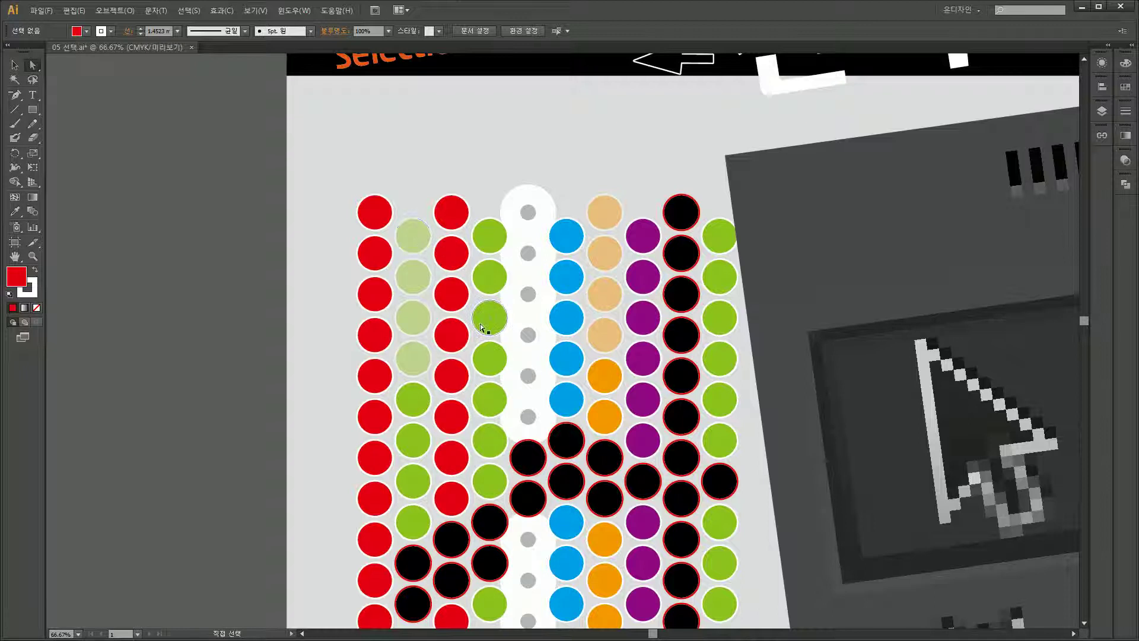
pyautogui.press('ctrl')
pyautogui.hotkey('ctrl', '-')
pyautogui.hotkey('ctrl', '-')
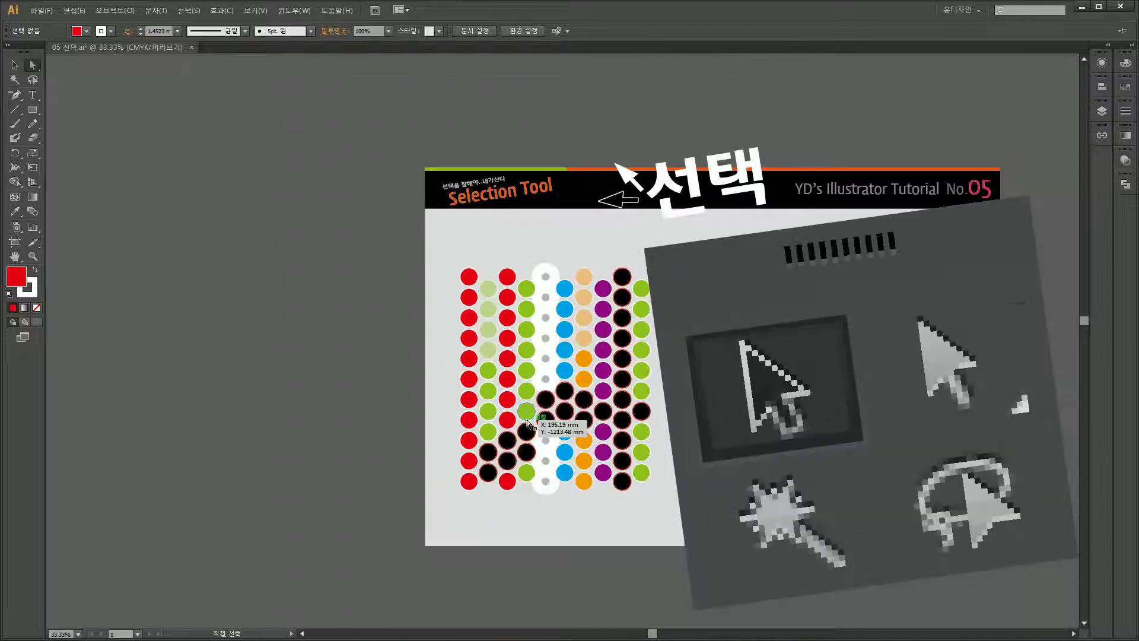
pyautogui.moveTo(677, 516); pyautogui.dragTo(348, 424)
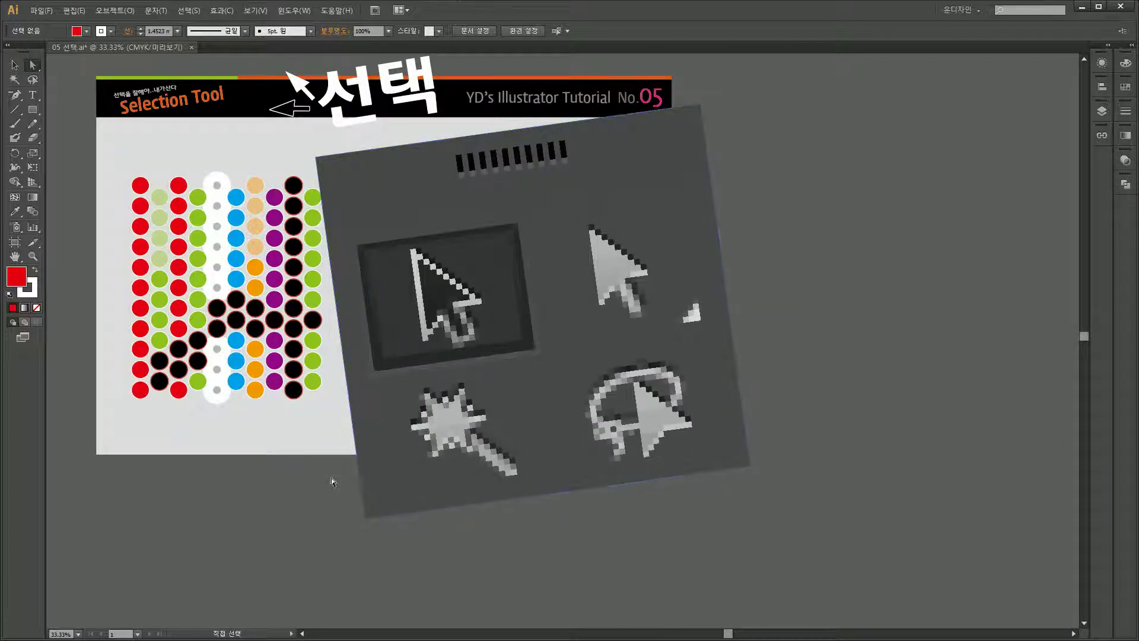
pyautogui.moveTo(291, 476); pyautogui.dragTo(293, 490)
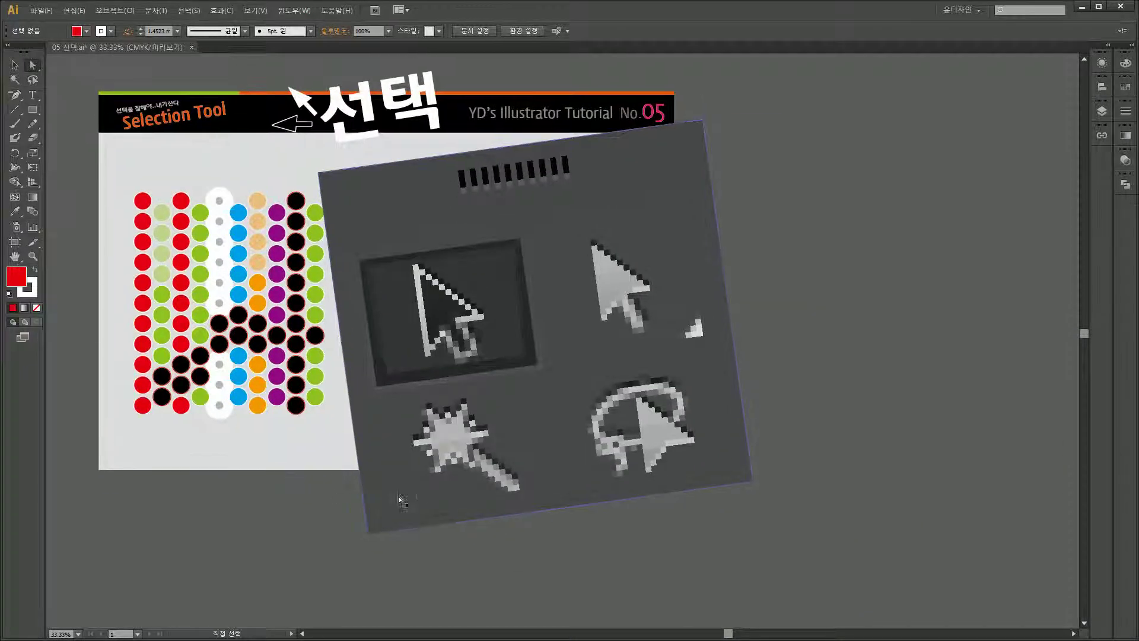
pyautogui.press('v')
pyautogui.click(543, 323)
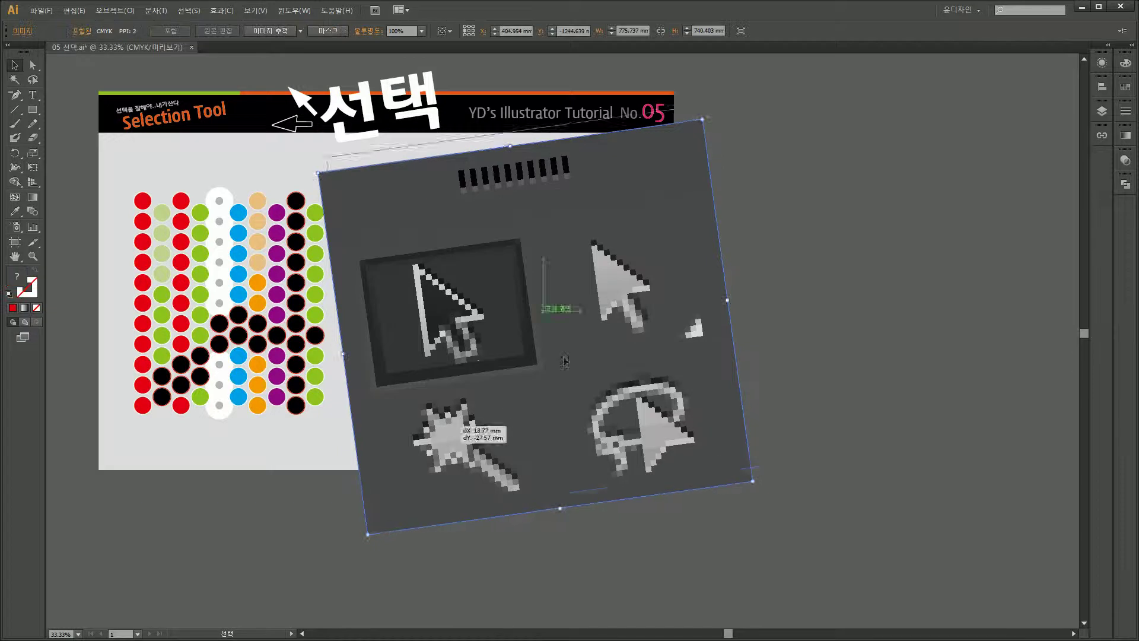
pyautogui.press('Delete')
# Step: Select the long-legged olive bird as a whole group with the Selection tool, and clear the selection
pyautogui.moveTo(519, 385); pyautogui.dragTo(565, 397)
pyautogui.moveTo(671, 452); pyautogui.dragTo(285, 151)
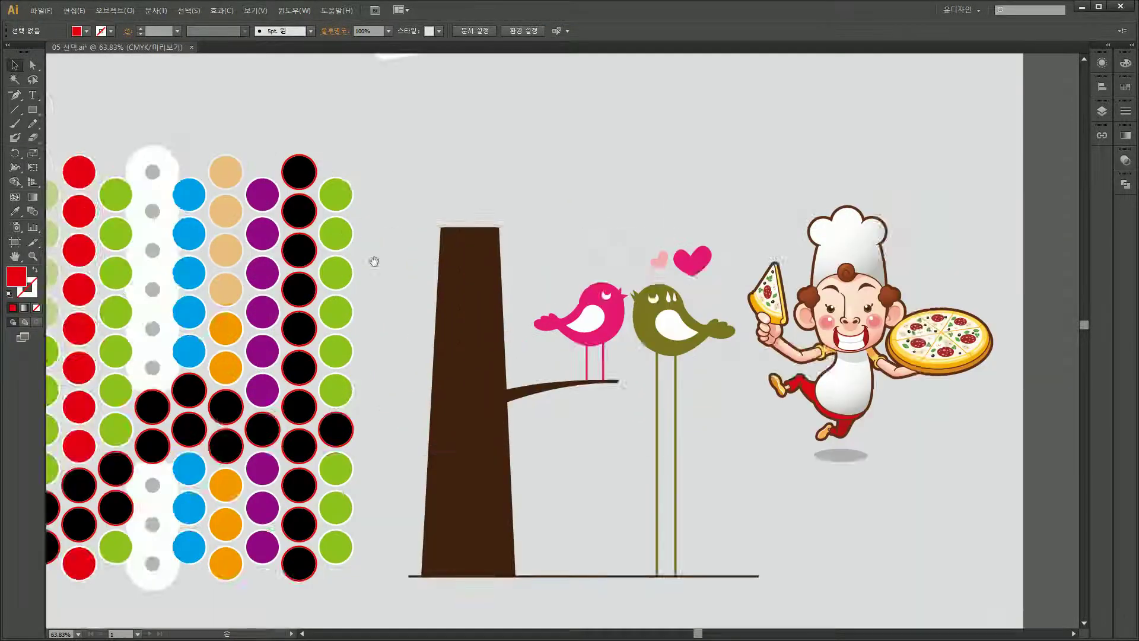
pyautogui.moveTo(440, 315); pyautogui.dragTo(314, 253)
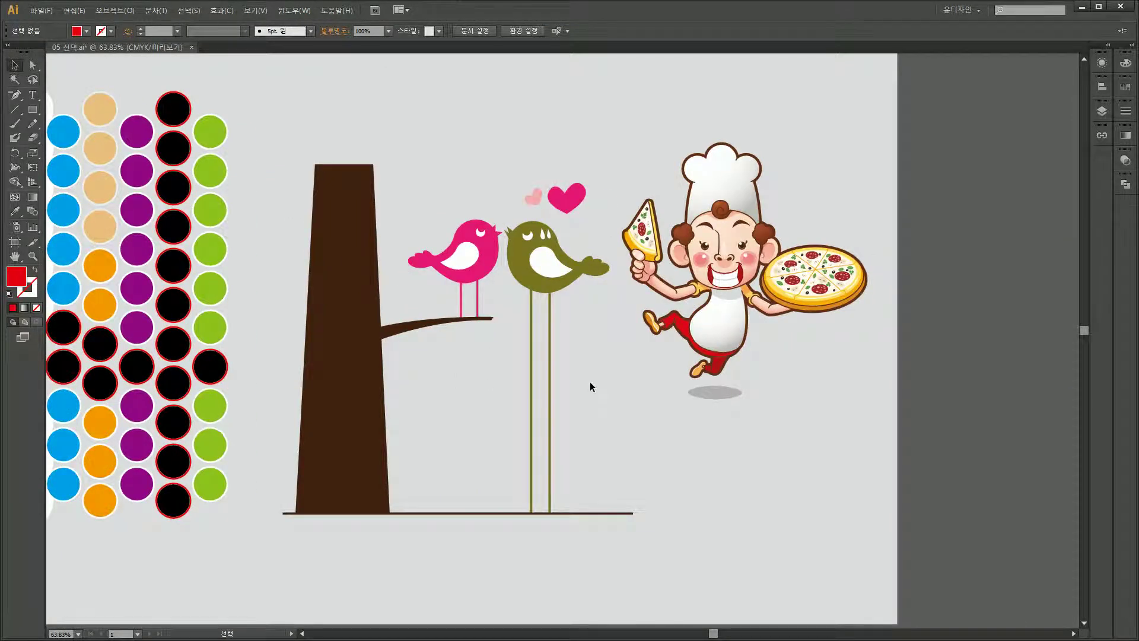
pyautogui.click(518, 236)
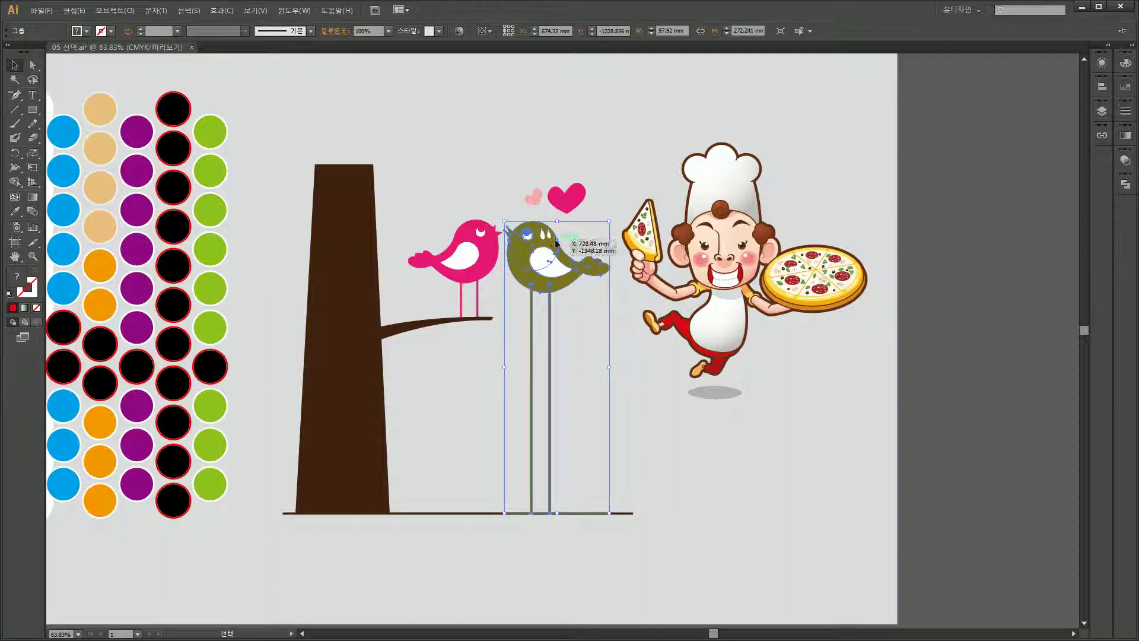
pyautogui.click(614, 304)
# Step: Move the olive bird's body and upper leg anchor points straight down with the Direct Selection tool, shortening its legs above the ground line
pyautogui.press('a')
pyautogui.moveTo(617, 313)
pyautogui.mouseDown()
pyautogui.moveTo(501, 220)
pyautogui.moveTo(543, 297)
pyautogui.moveTo(616, 305)
pyautogui.mouseUp()
pyautogui.click(505, 214)
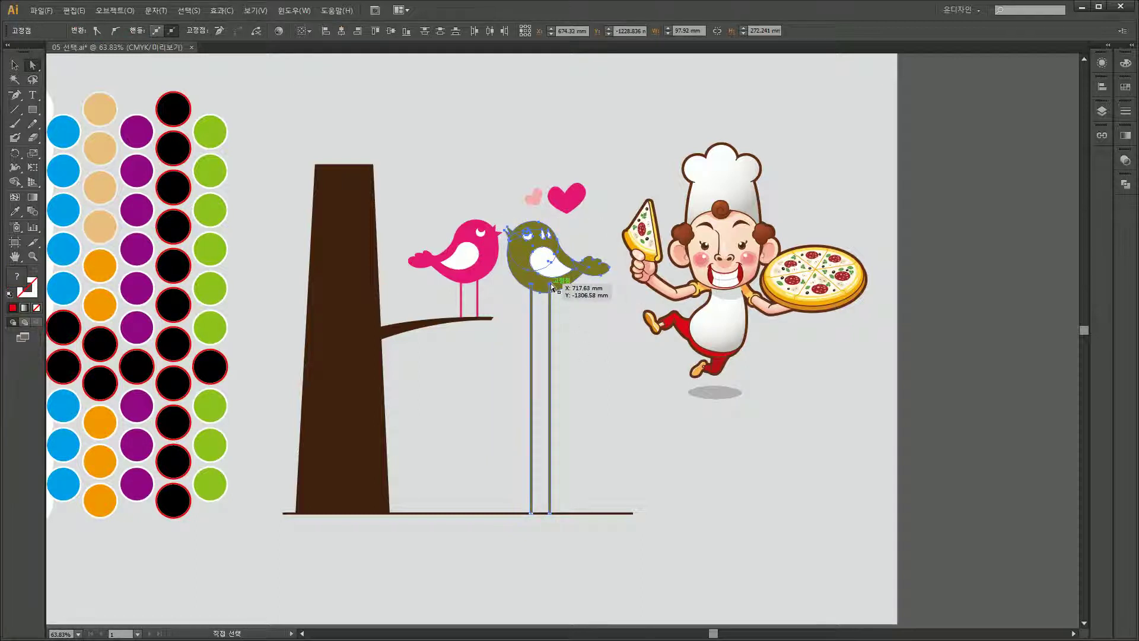
pyautogui.moveTo(550, 282); pyautogui.dragTo(550, 460)
pyautogui.click(678, 469)
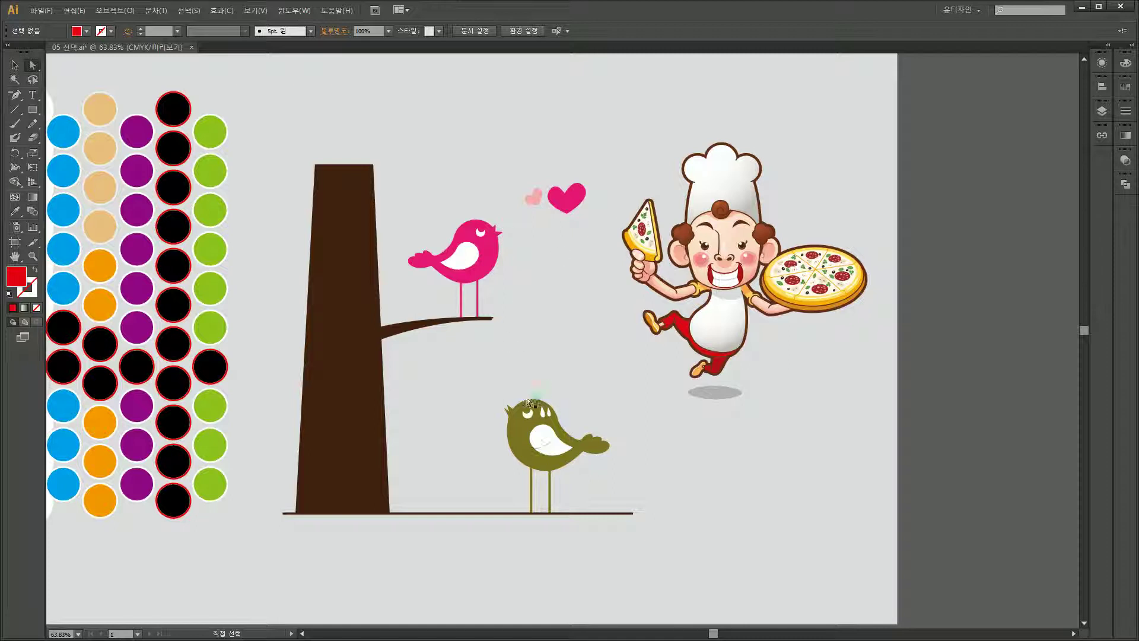
# Step: Stretch the olive bird's beak tip anchor points straight up to the pink bird's beak with the Direct Selection tool, and deselect
pyautogui.moveTo(506, 398); pyautogui.dragTo(534, 415)
pyautogui.moveTo(491, 330); pyautogui.dragTo(561, 433)
pyautogui.hotkey('ctrl', '-')
pyautogui.hotkey('ctrl', '-')
pyautogui.hotkey('ctrl', '-')
pyautogui.hotkey('ctrl', '-')
pyautogui.hotkey('ctrl', '-')
pyautogui.hotkey('ctrl', '-')
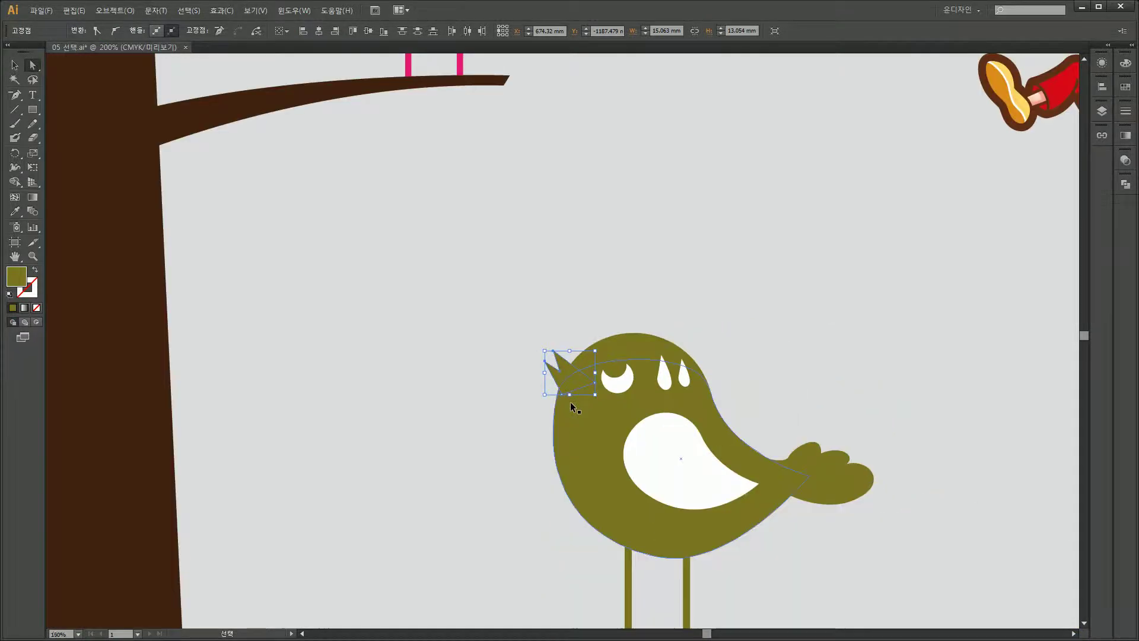
pyautogui.moveTo(531, 396); pyautogui.dragTo(526, 217)
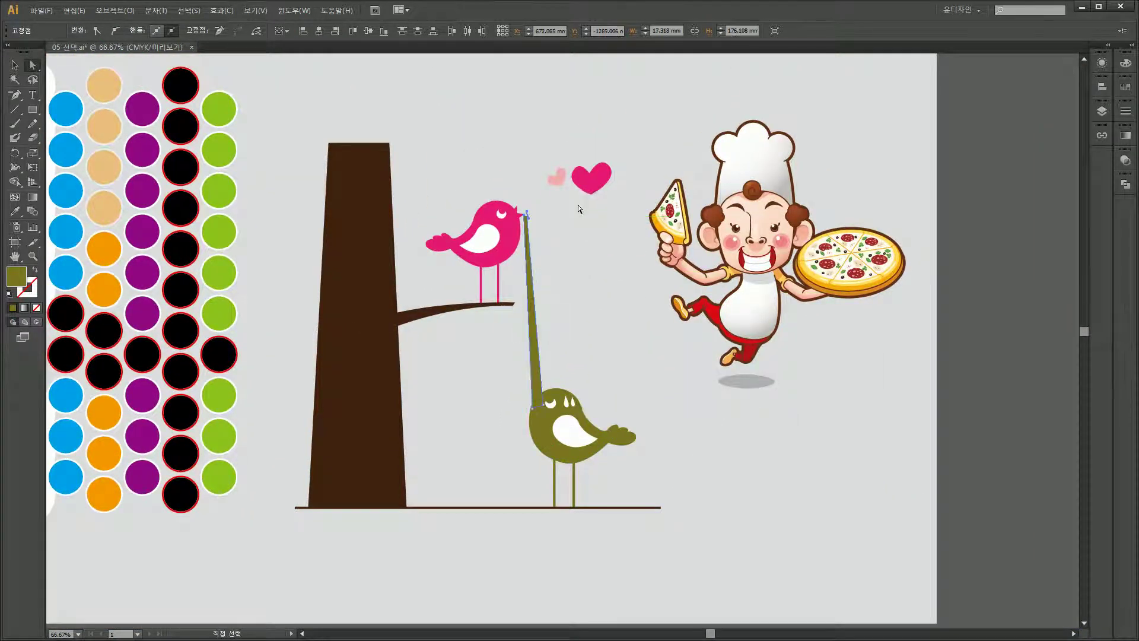
pyautogui.hotkey('ctrl', 'shift', 'a')
pyautogui.scroll(5, 525, 217)
pyautogui.moveTo(551, 271); pyautogui.dragTo(520, 248)
pyautogui.hotkey('ctrl', 'shift', 'a')
pyautogui.scroll(-5, 614, 285)
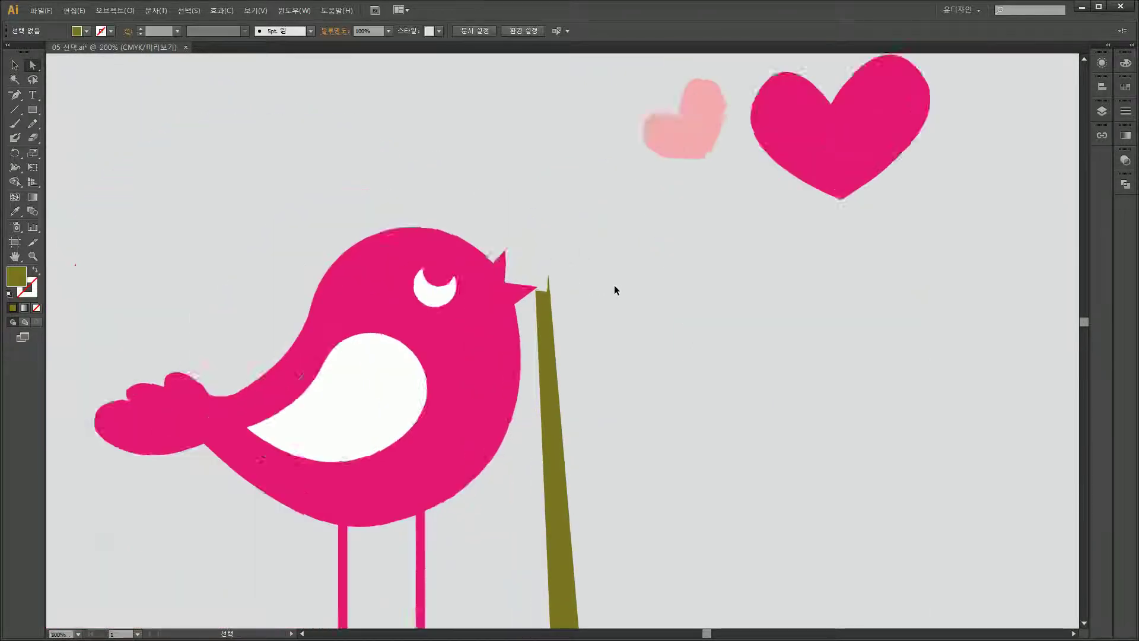
# Step: Open the Magic Wand options and move them off the circle columns
pyautogui.scroll(-1, 614, 284)
pyautogui.scroll(-1, 595, 415)
pyautogui.hscroll(1, 594, 414)
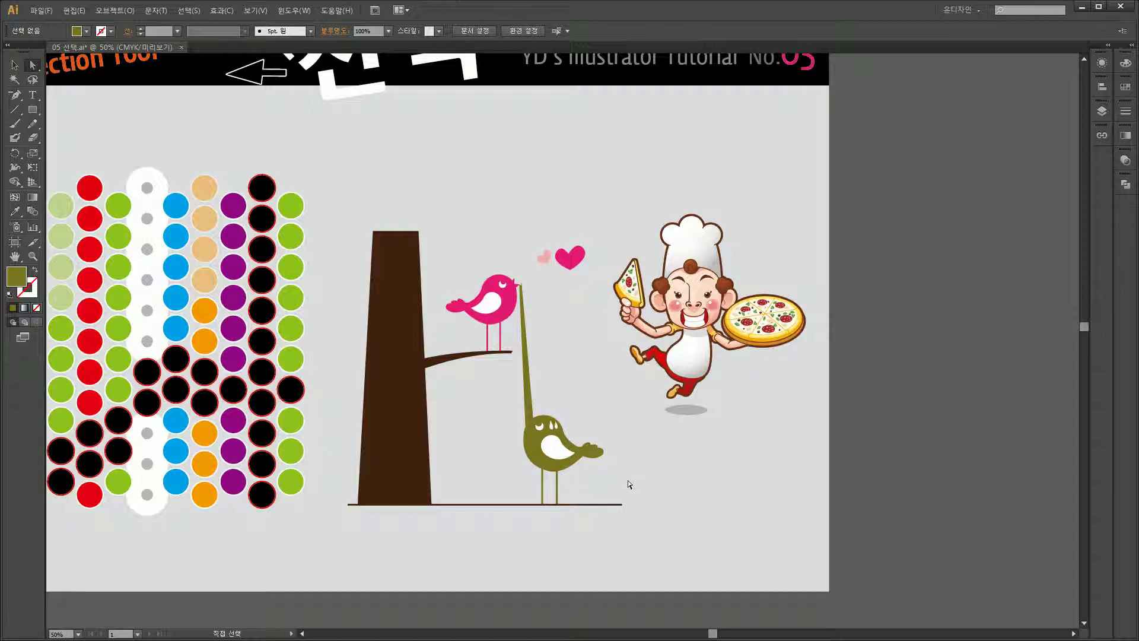
pyautogui.moveTo(473, 420); pyautogui.dragTo(622, 427)
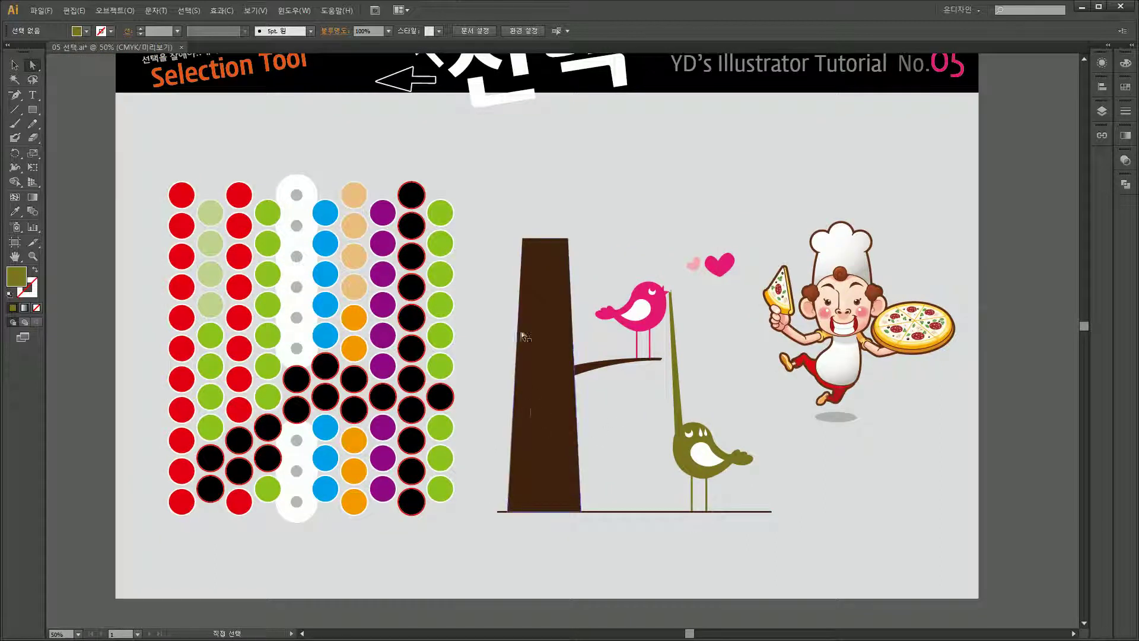
pyautogui.moveTo(500, 223)
pyautogui.mouseDown()
pyautogui.moveTo(491, 244)
pyautogui.moveTo(511, 219)
pyautogui.mouseUp()
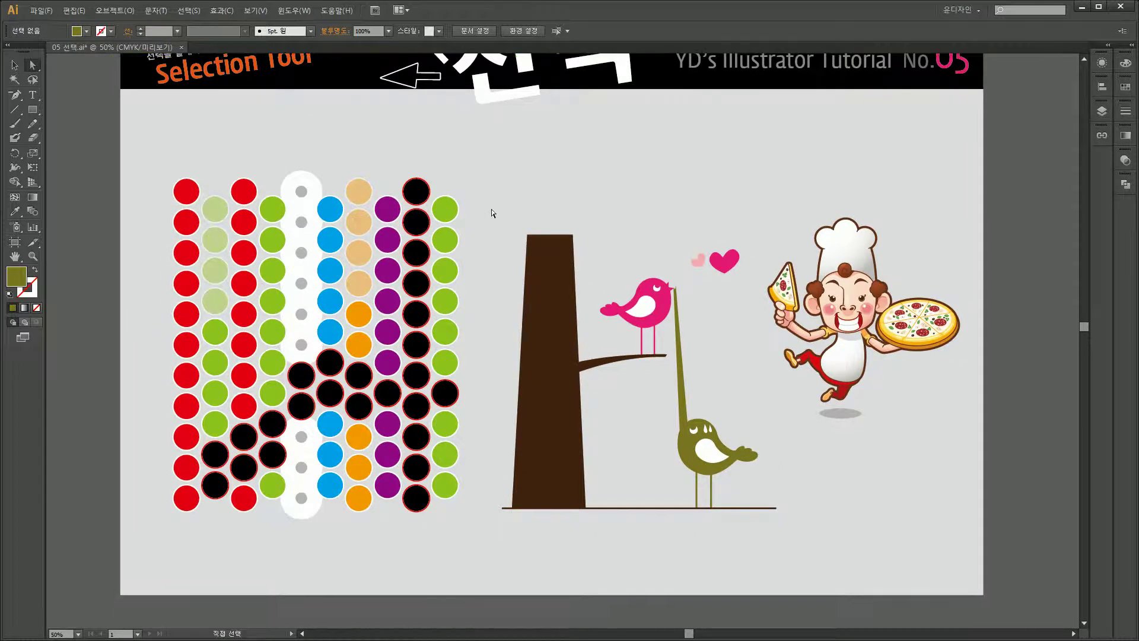
pyautogui.doubleClick(15, 79)
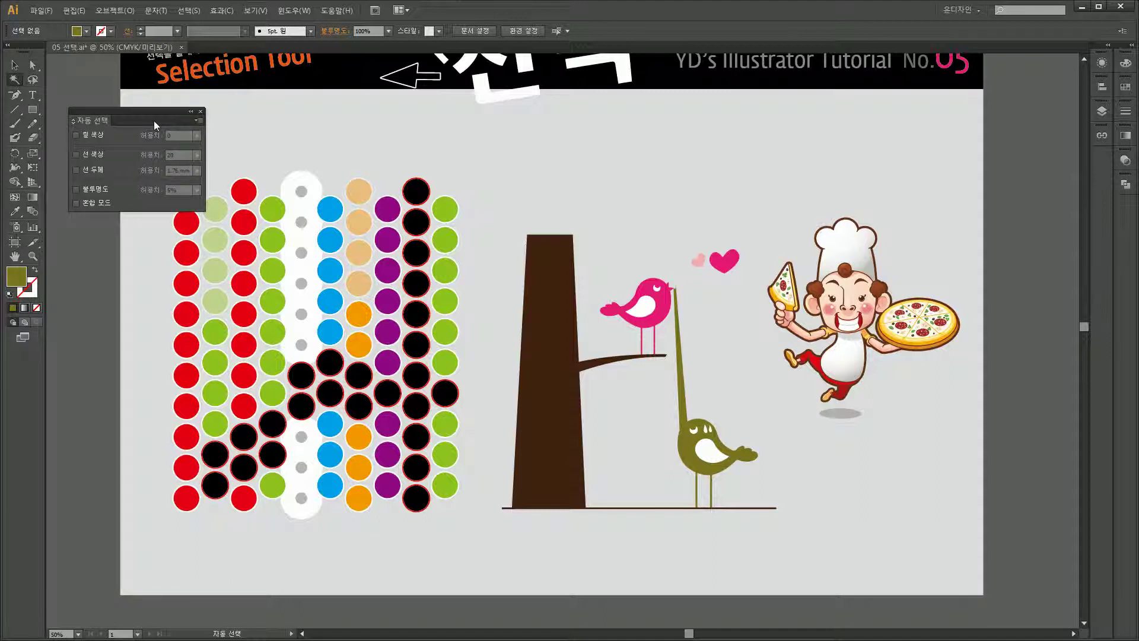
pyautogui.moveTo(147, 121); pyautogui.dragTo(146, 102)
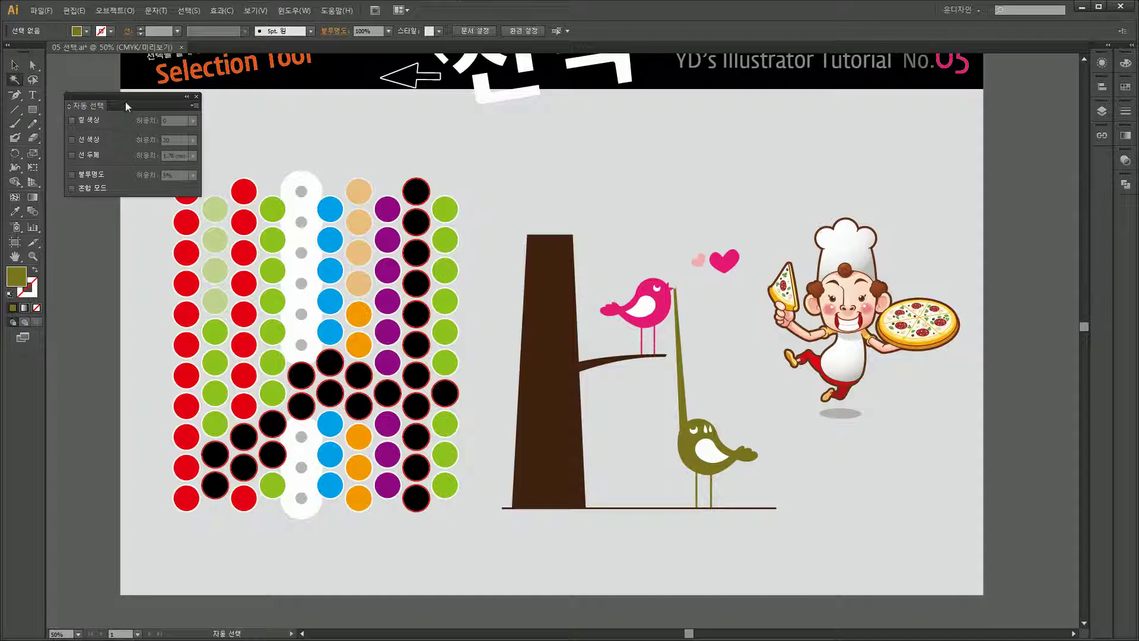
pyautogui.moveTo(130, 97); pyautogui.dragTo(123, 76)
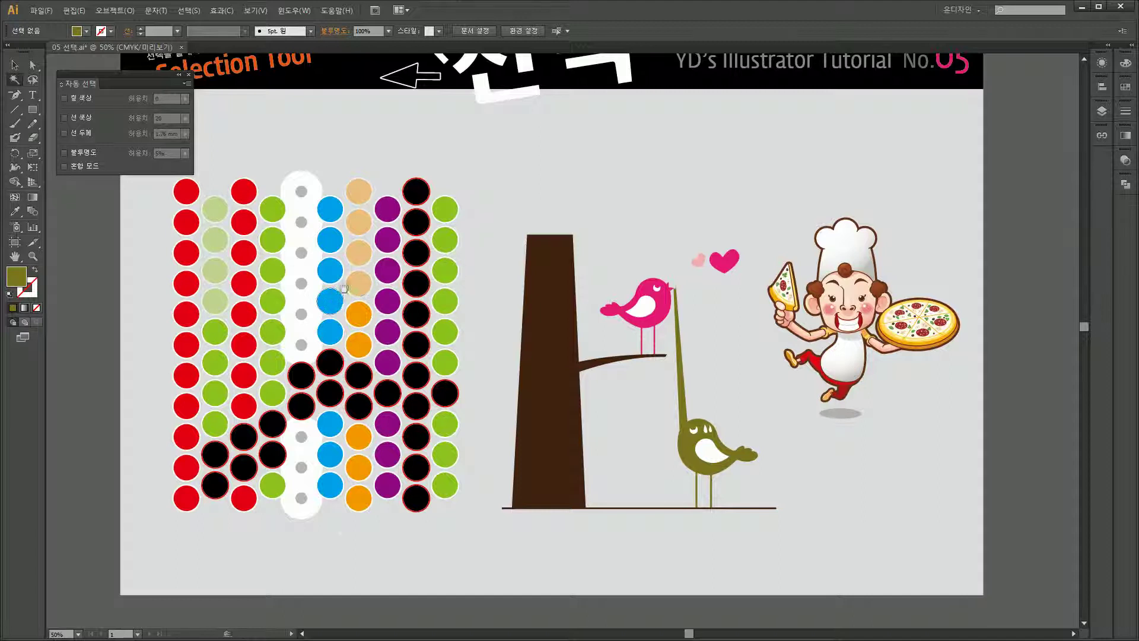
pyautogui.moveTo(338, 292); pyautogui.dragTo(417, 318)
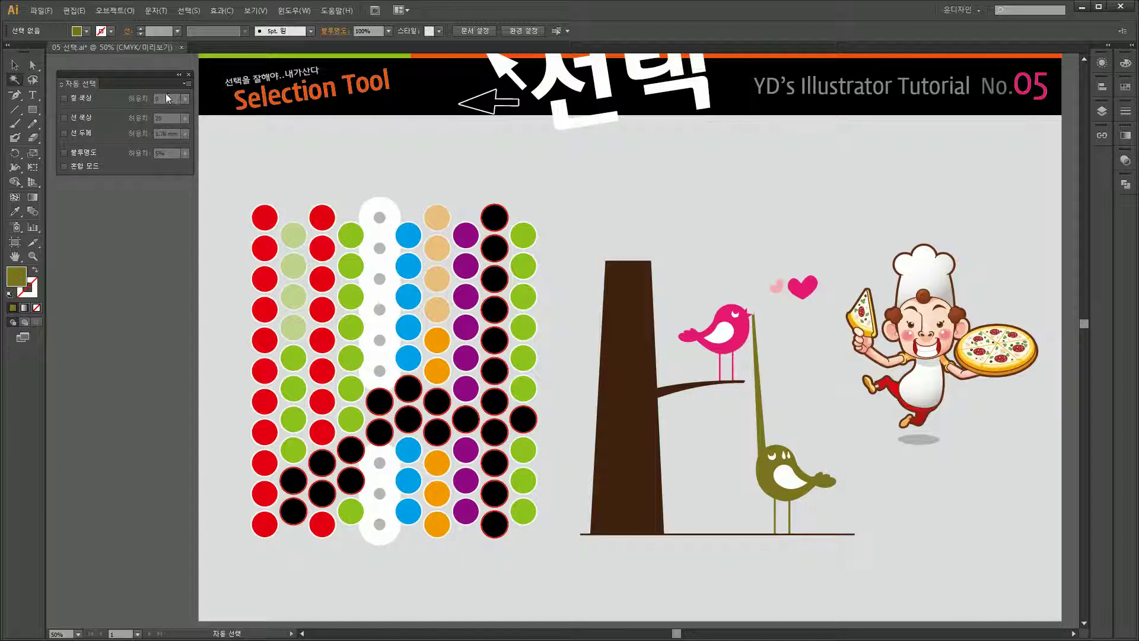
# Step: Enable fill color matching for the Magic Wand and select all circles with the same red fill
pyautogui.click(65, 99)
pyautogui.click(157, 98)
pyautogui.click(267, 217)
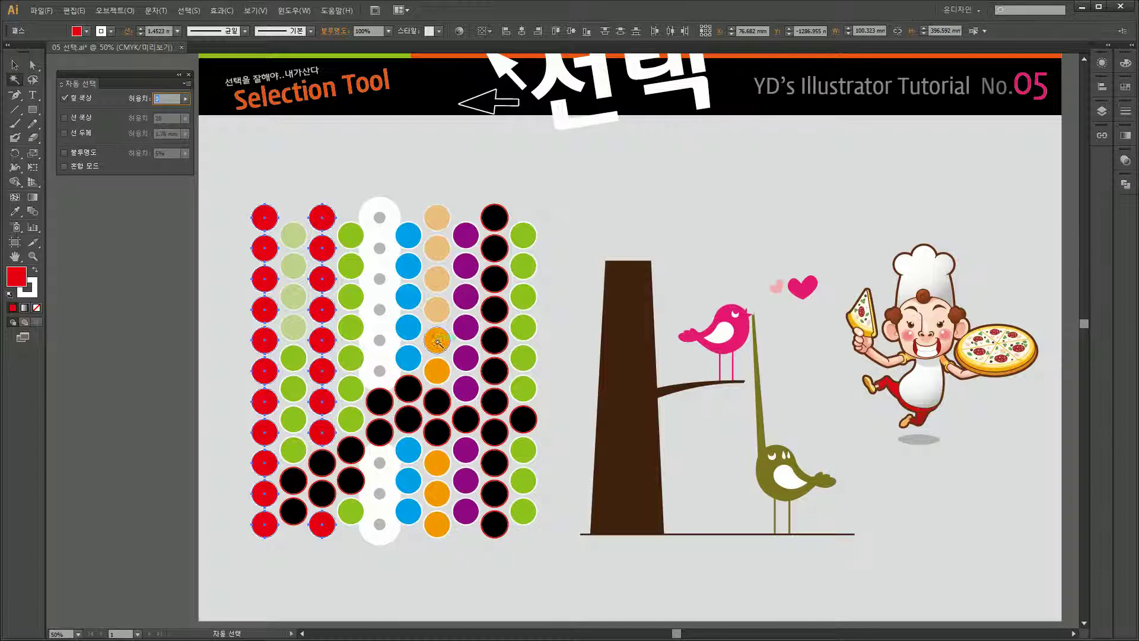
# Step: Set the fill color tolerance to 60, clear the selection and select similar fills starting from the top red circle
pyautogui.write('60')
pyautogui.click(318, 177)
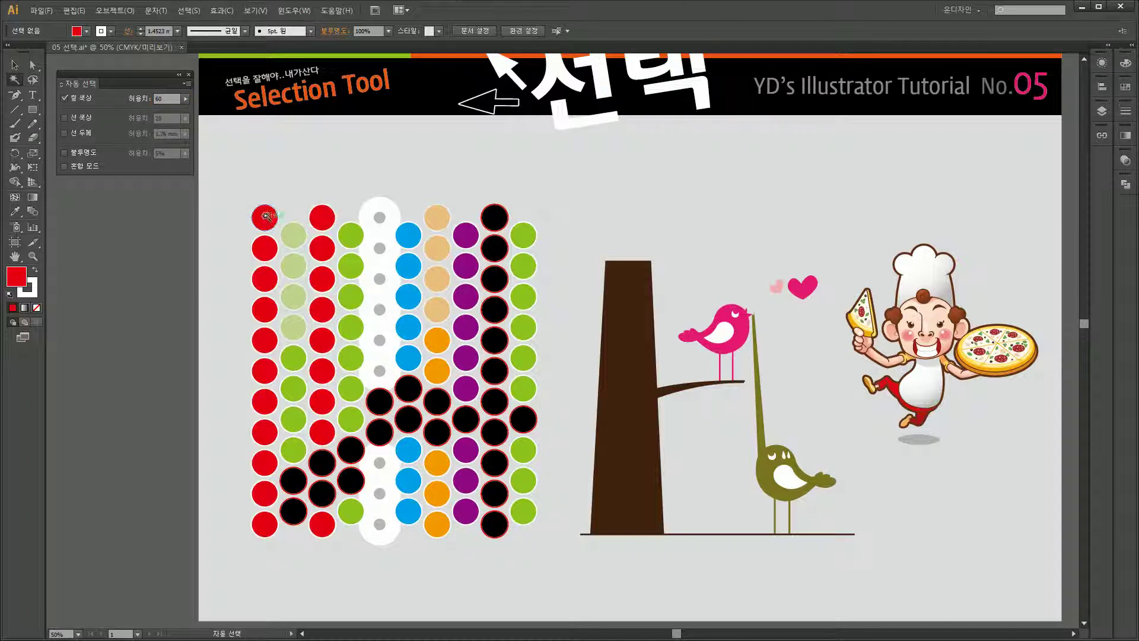
pyautogui.click(264, 216)
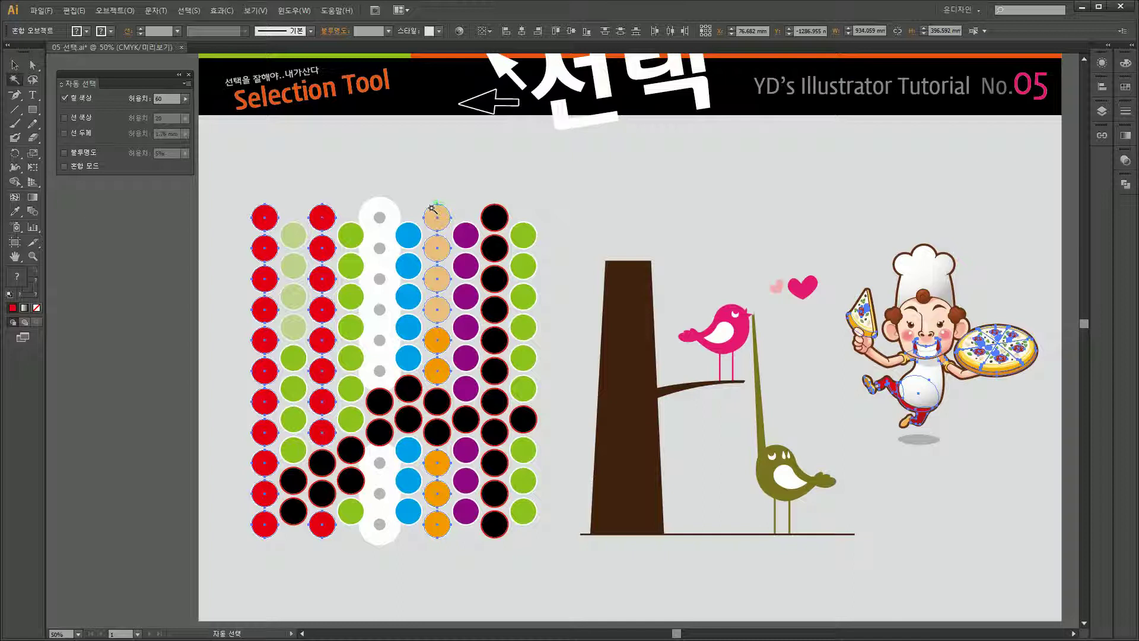
# Step: Match by stroke color only at tolerance 20, selecting the red-outlined black circles and then the white-outlined objects
pyautogui.click(80, 100)
pyautogui.click(81, 121)
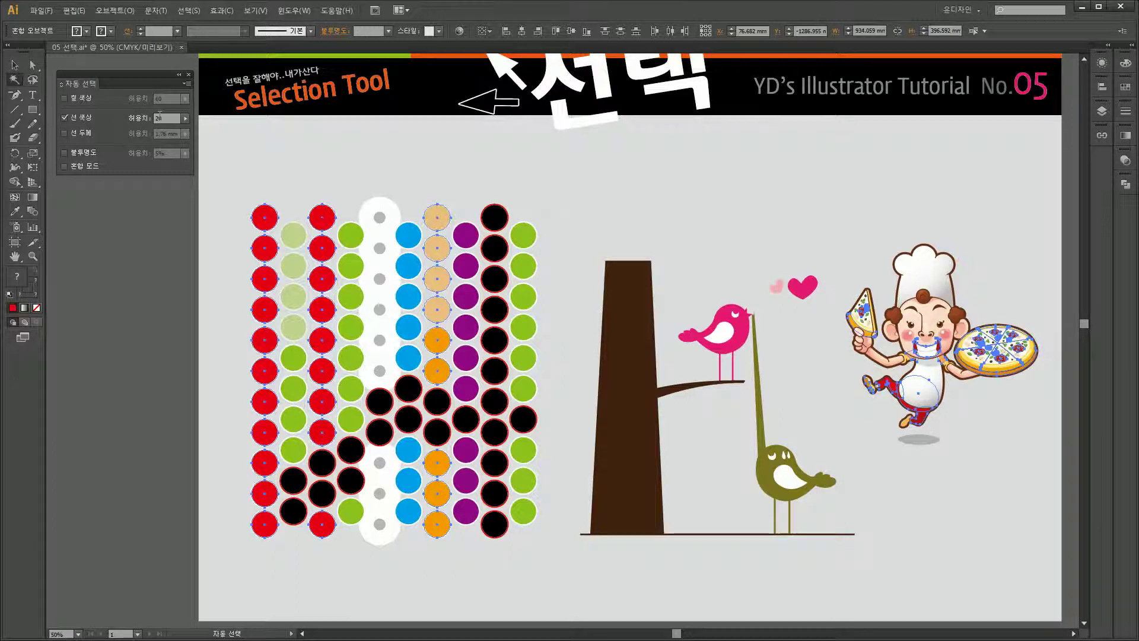
pyautogui.click(205, 340)
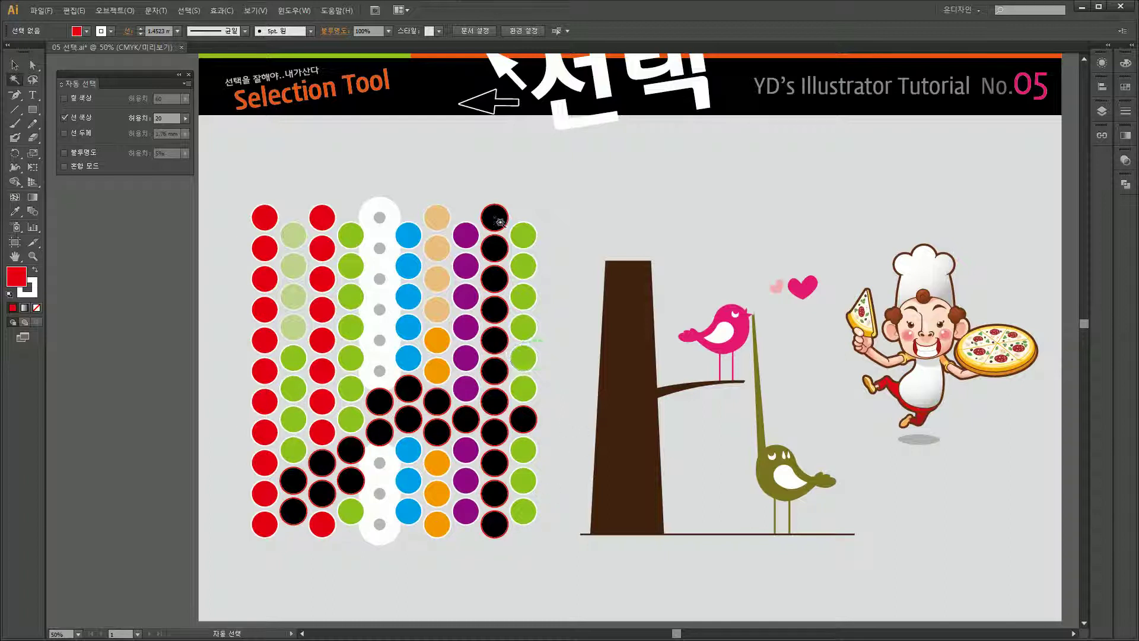
pyautogui.click(293, 515)
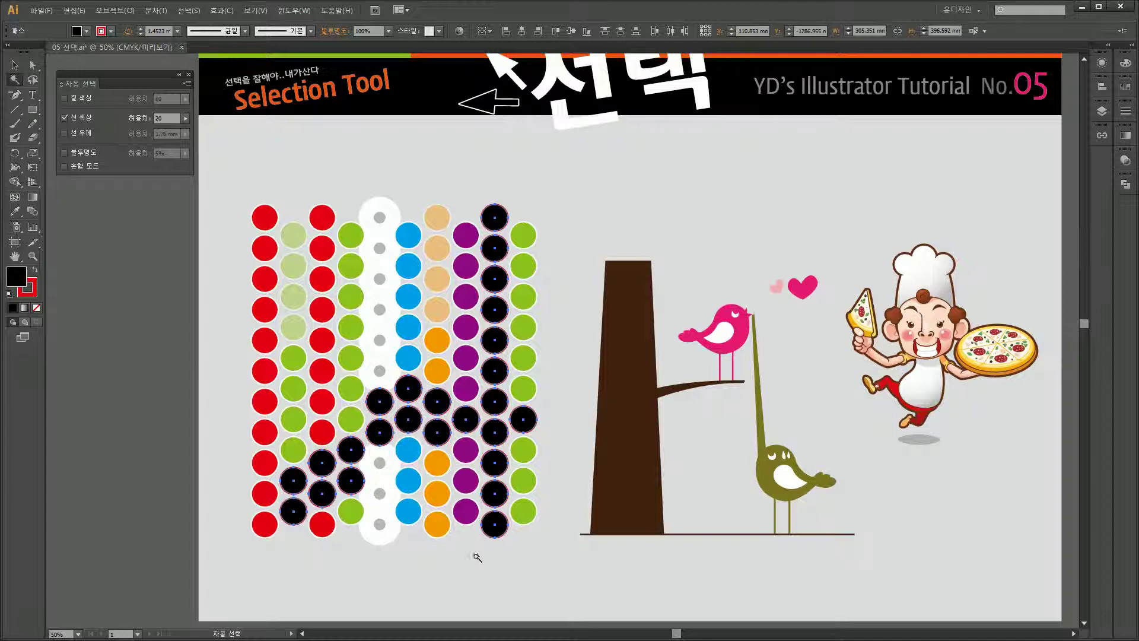
pyautogui.click(468, 512)
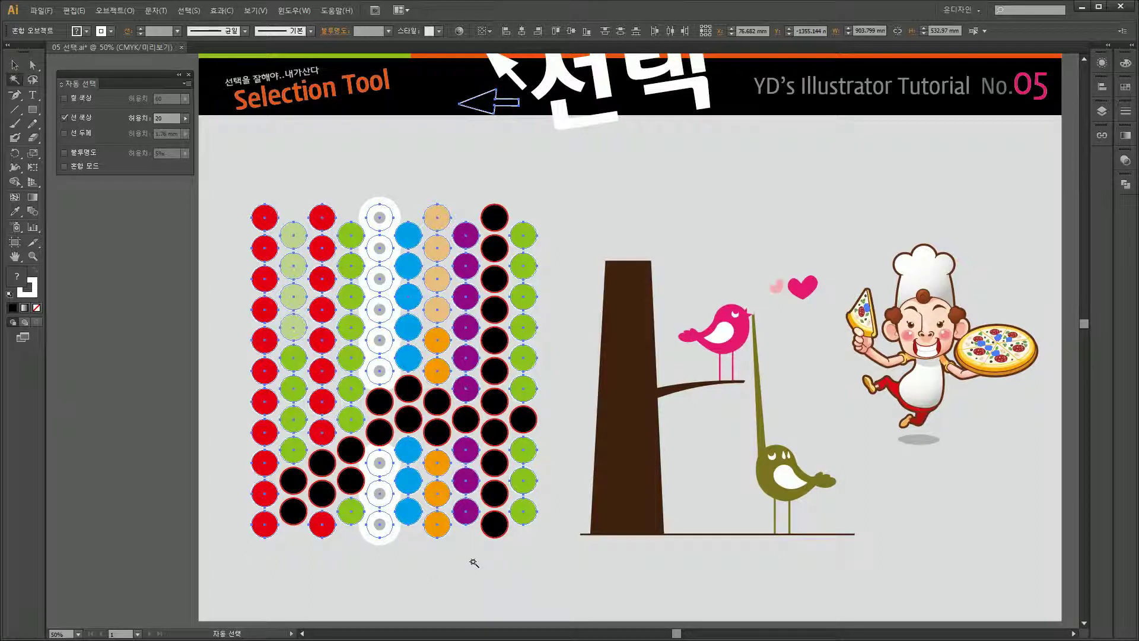
# Step: Match by stroke weight only with a 1.76 mm tolerance, and select similar strokes starting from the top red circle
pyautogui.click(76, 118)
pyautogui.click(76, 133)
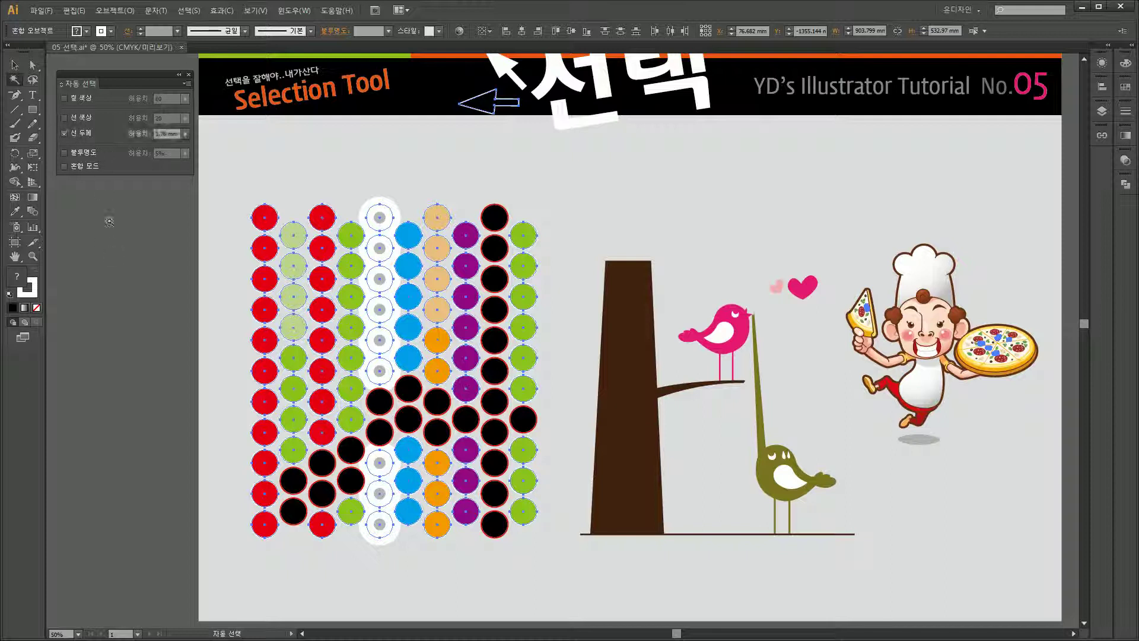
pyautogui.click(210, 206)
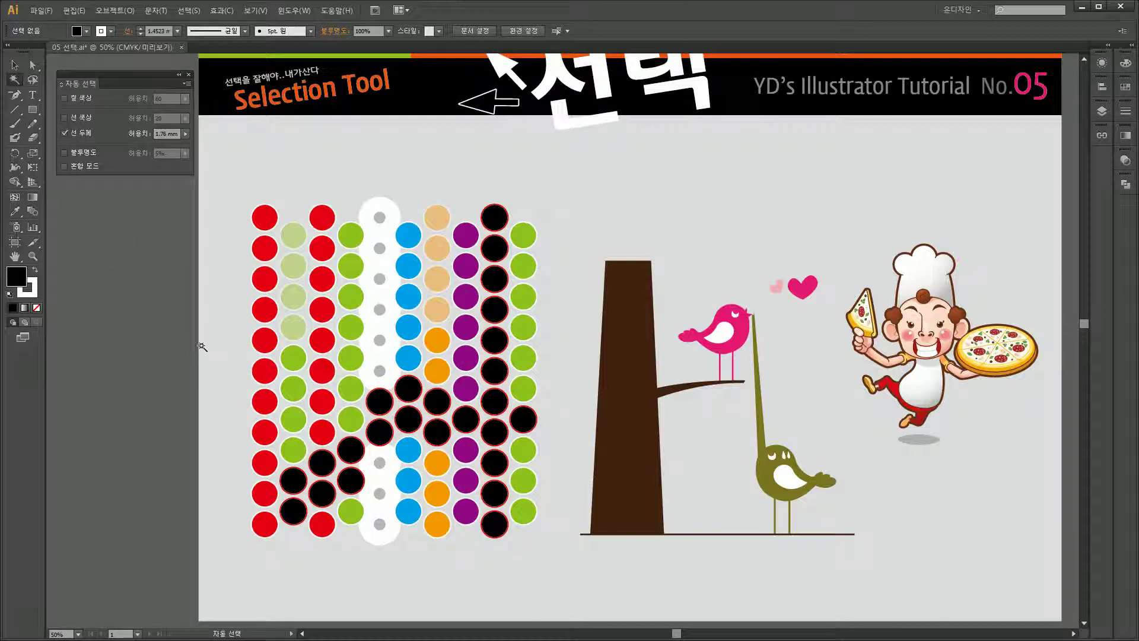
pyautogui.click(264, 220)
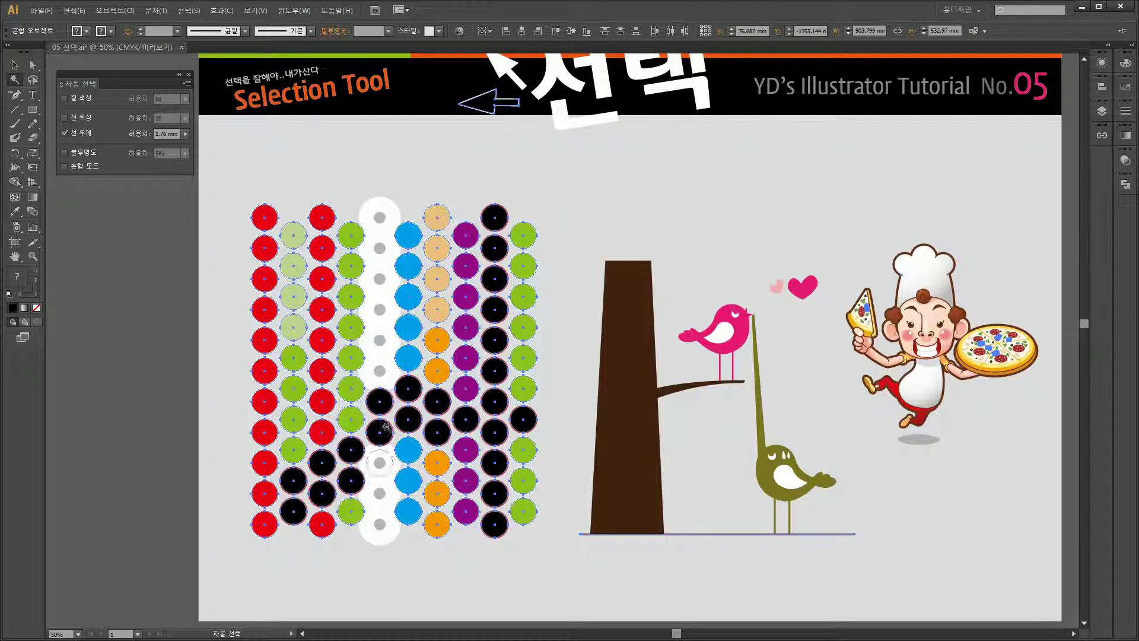
# Step: Set the stroke weight tolerance to 50 mm and select similar strokes starting from a red circle
pyautogui.click(174, 135)
pyautogui.write('50')
pyautogui.press('Return')
pyautogui.click(319, 239)
# Step: Match by opacity only with a 20% tolerance, deselect, and select objects of similar opacity starting from the top red circle
pyautogui.click(81, 135)
pyautogui.click(85, 155)
pyautogui.click(166, 153)
pyautogui.write('20')
pyautogui.press('Return')
pyautogui.click(144, 279)
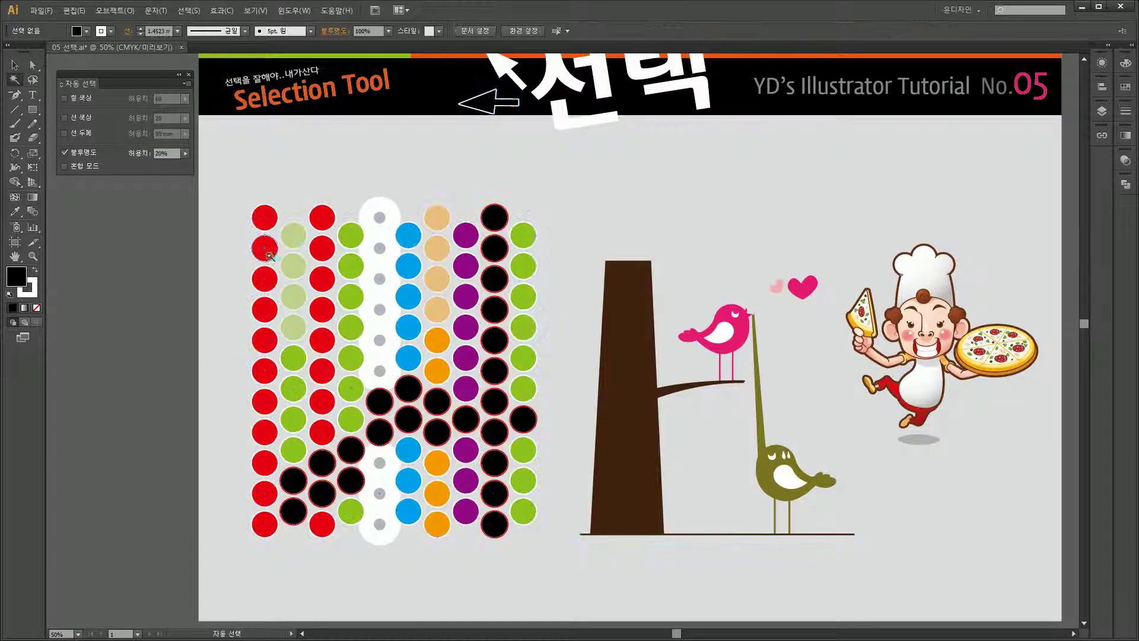
pyautogui.click(267, 220)
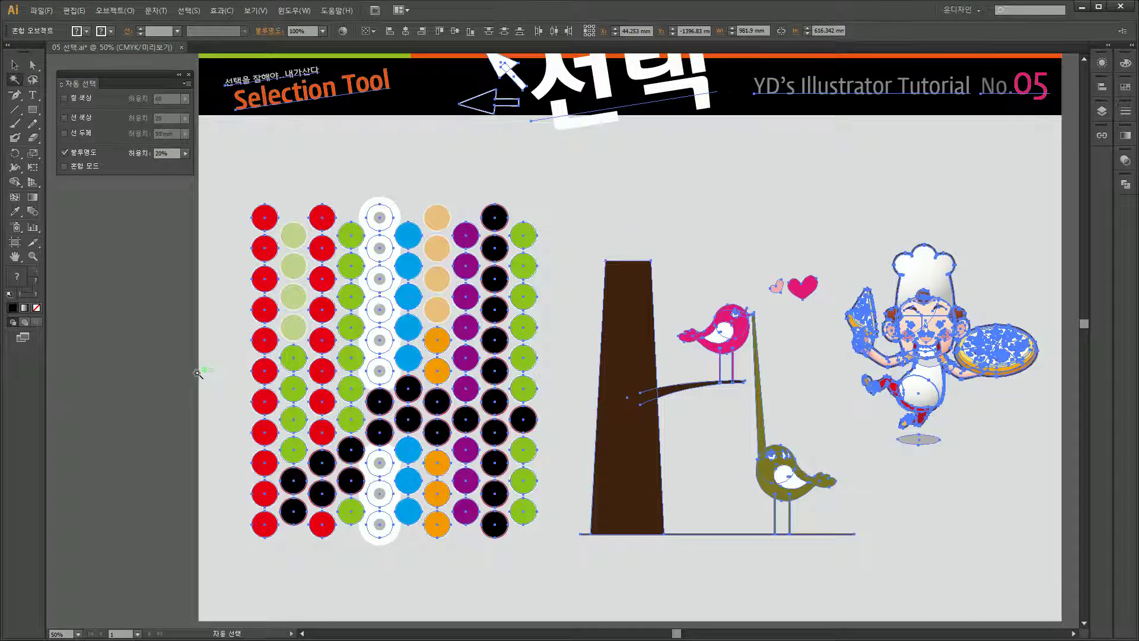
# Step: Set the opacity tolerance to 0% and select only the objects matching the faded green circle's opacity
pyautogui.moveTo(557, 230); pyautogui.dragTo(544, 247)
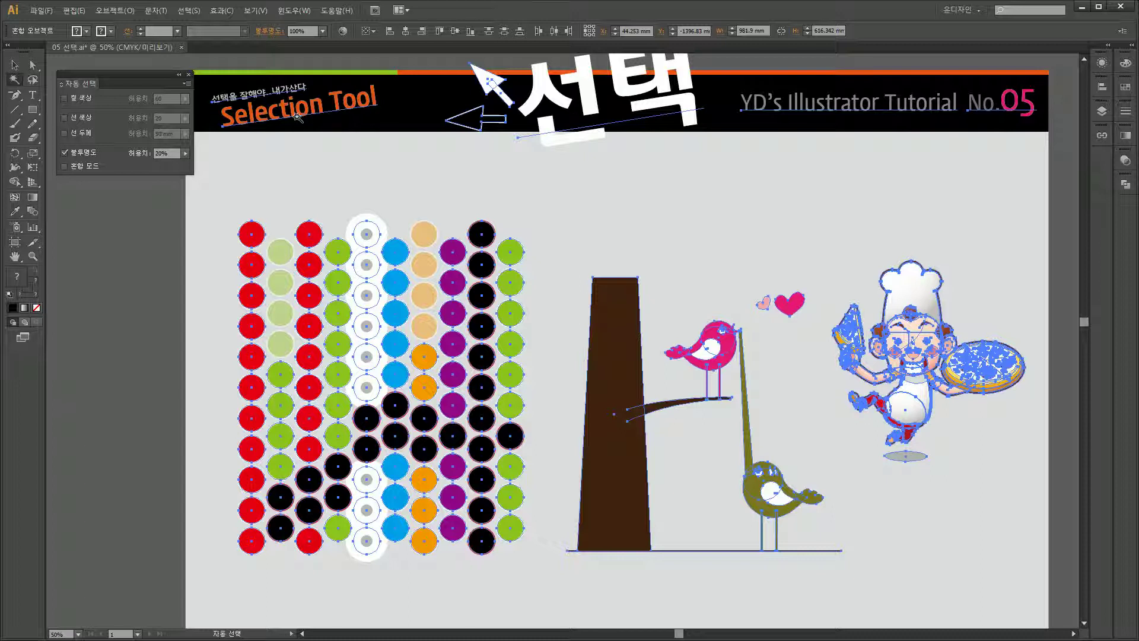
pyautogui.write('0')
pyautogui.click(127, 326)
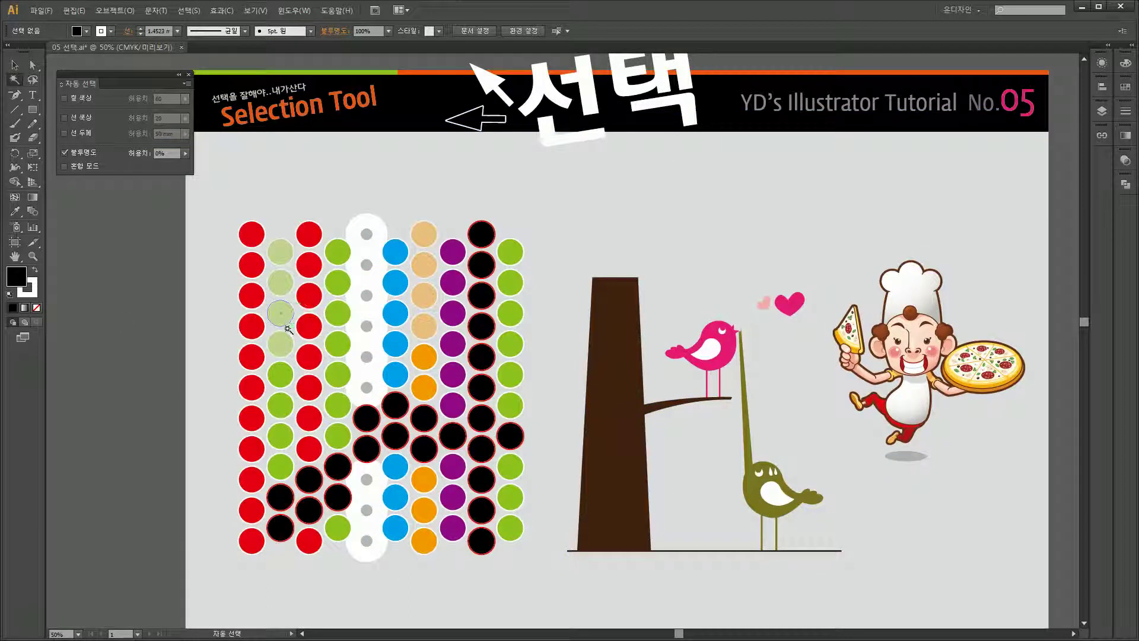
pyautogui.click(280, 254)
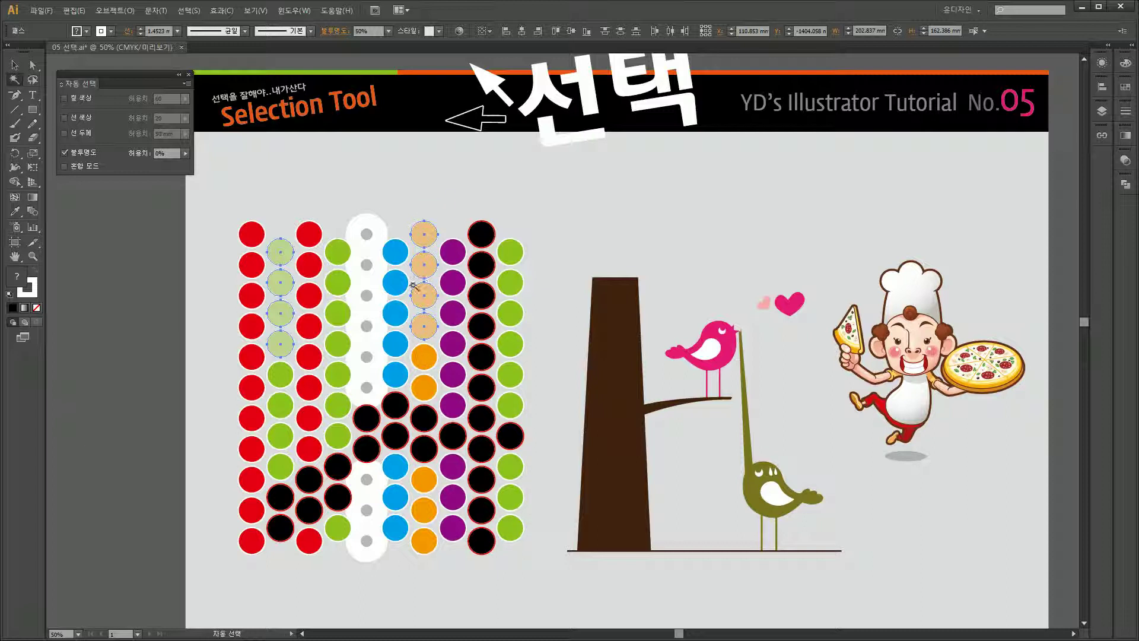
# Step: Turn off opacity matching, view the blending modes available in the Transparency settings, and clear the selection
pyautogui.click(65, 153)
pyautogui.click(256, 11)
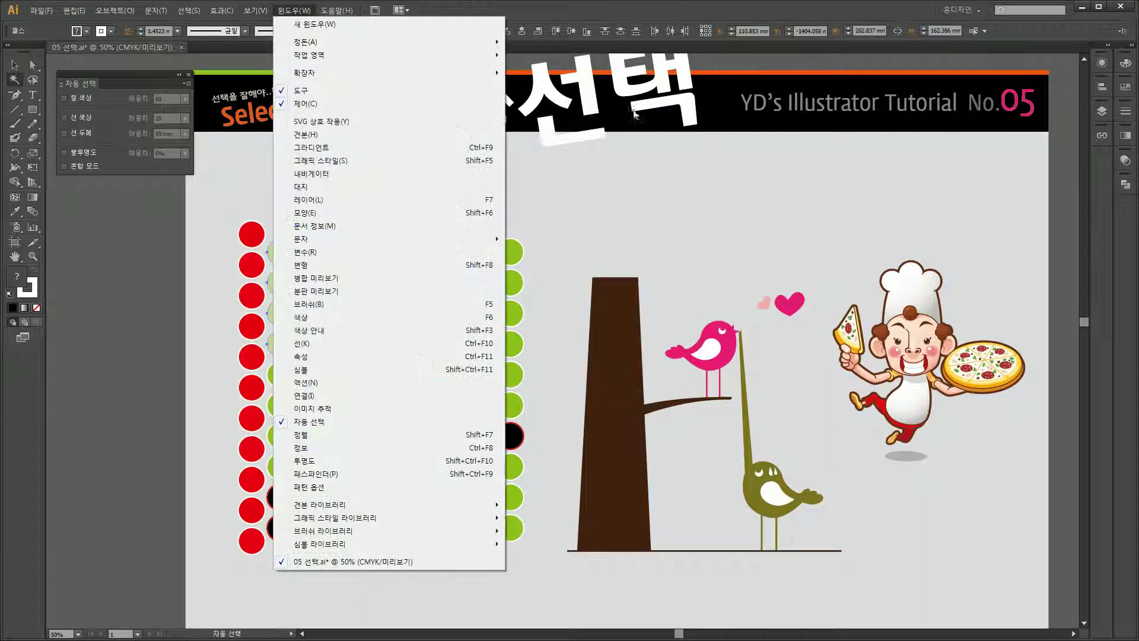
pyautogui.click(1102, 64)
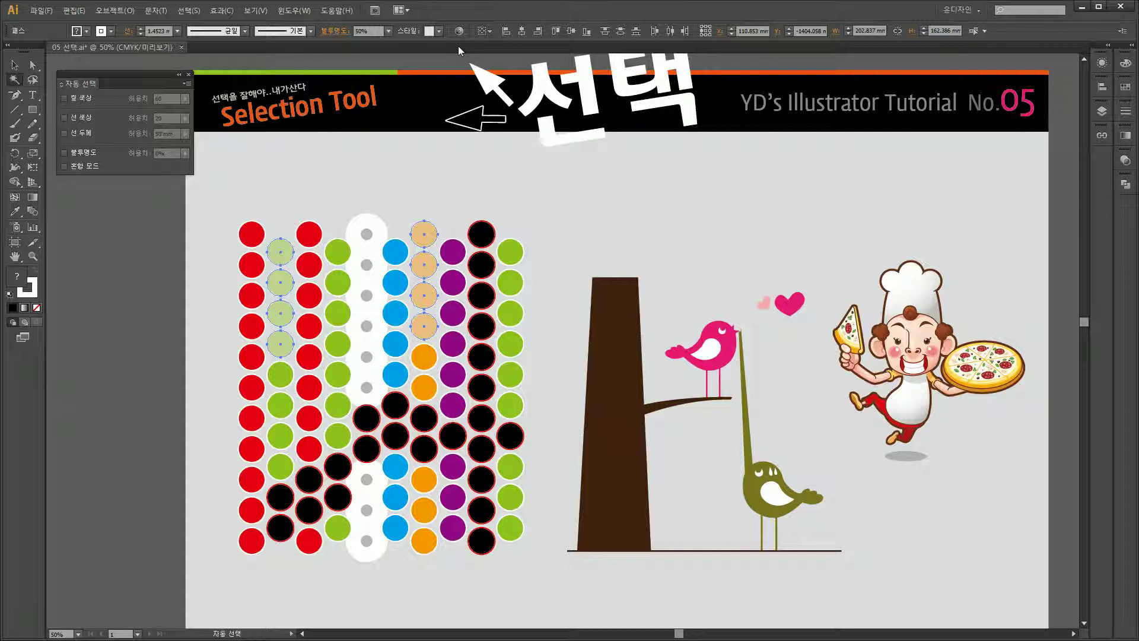
pyautogui.click(1126, 160)
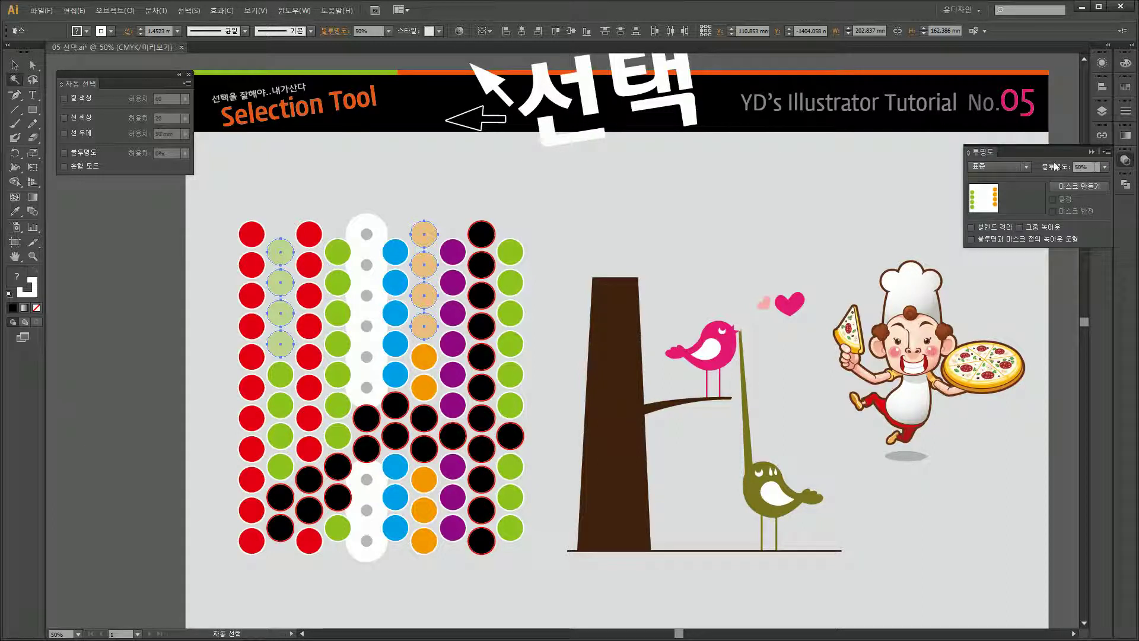
pyautogui.click(997, 166)
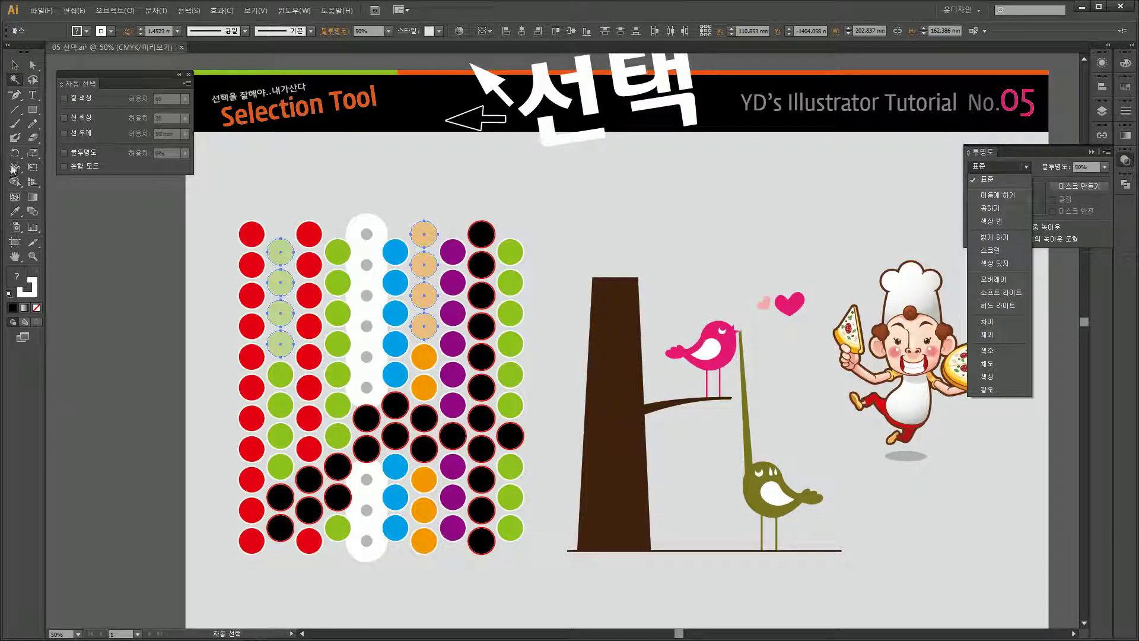
pyautogui.click(85, 180)
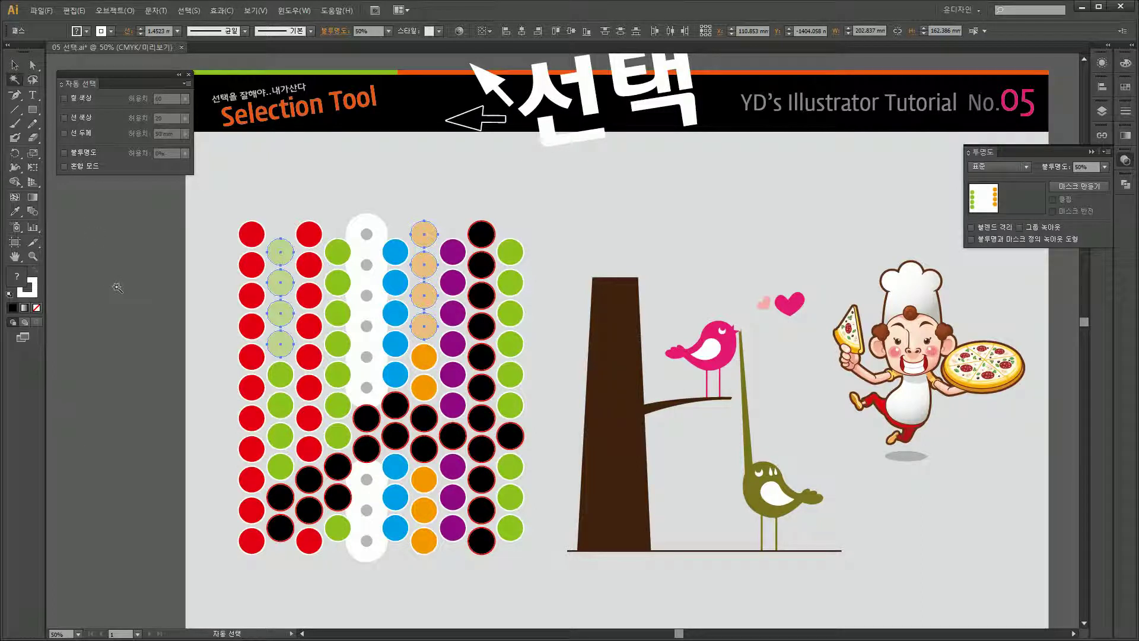
pyautogui.click(14, 64)
pyautogui.click(113, 272)
# Step: Select the olive bird's anchor points with a rectangular Direct Selection marquee
pyautogui.click(17, 81)
pyautogui.click(31, 82)
pyautogui.press('space')
pyautogui.moveTo(359, 321)
pyautogui.mouseDown()
pyautogui.moveTo(333, 312)
pyautogui.moveTo(347, 338)
pyautogui.mouseUp()
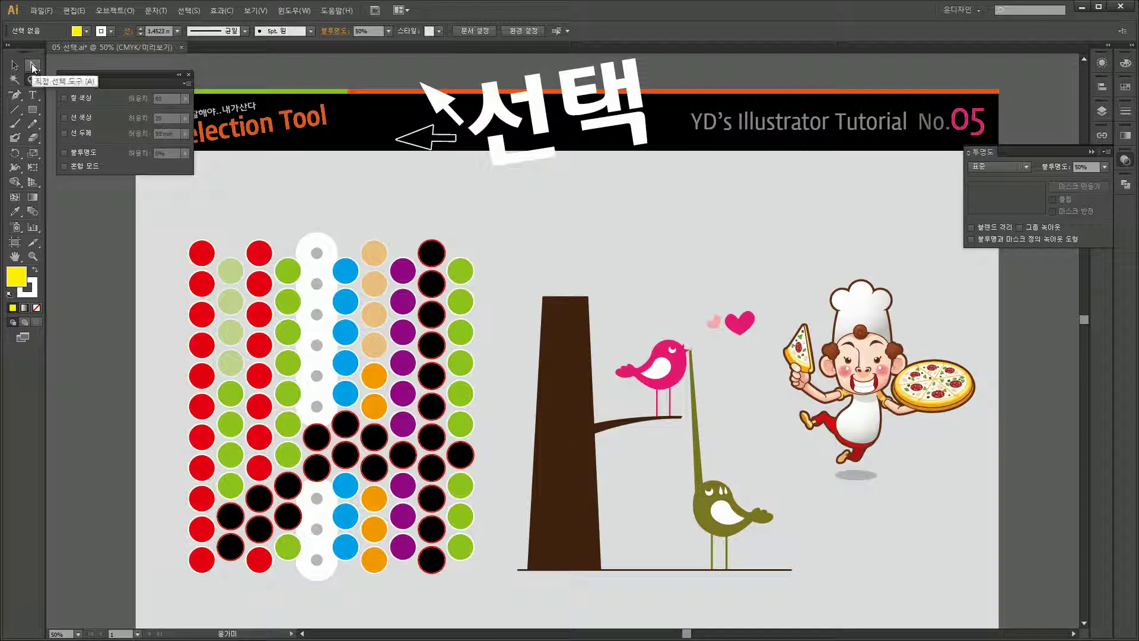
pyautogui.press('space')
pyautogui.moveTo(628, 343); pyautogui.dragTo(563, 301)
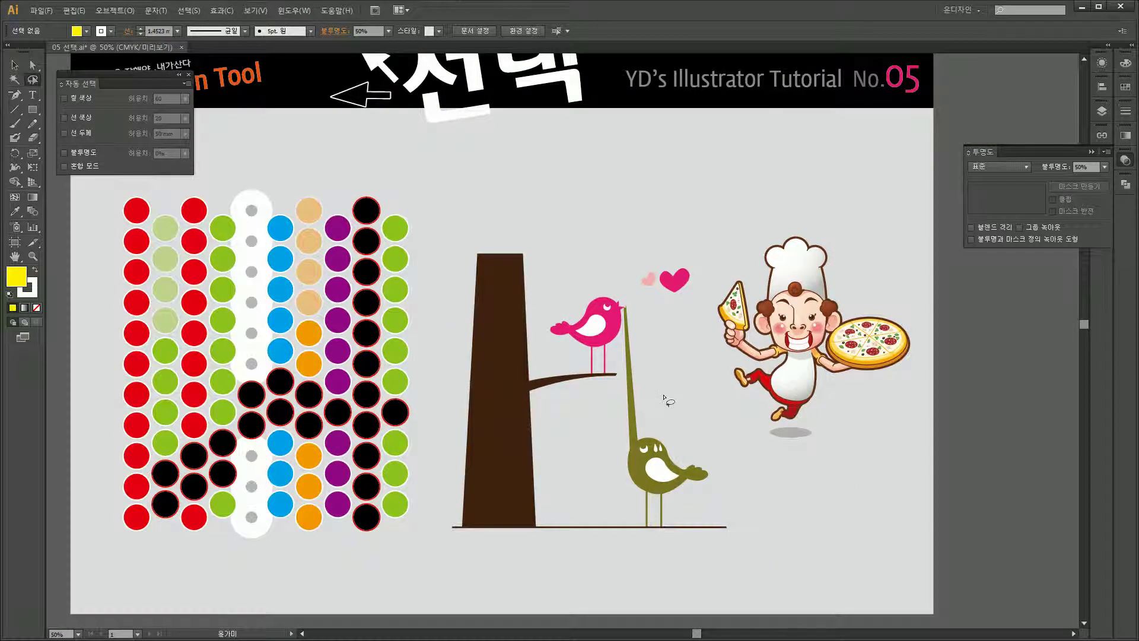
pyautogui.press('space')
pyautogui.moveTo(676, 439); pyautogui.dragTo(637, 353)
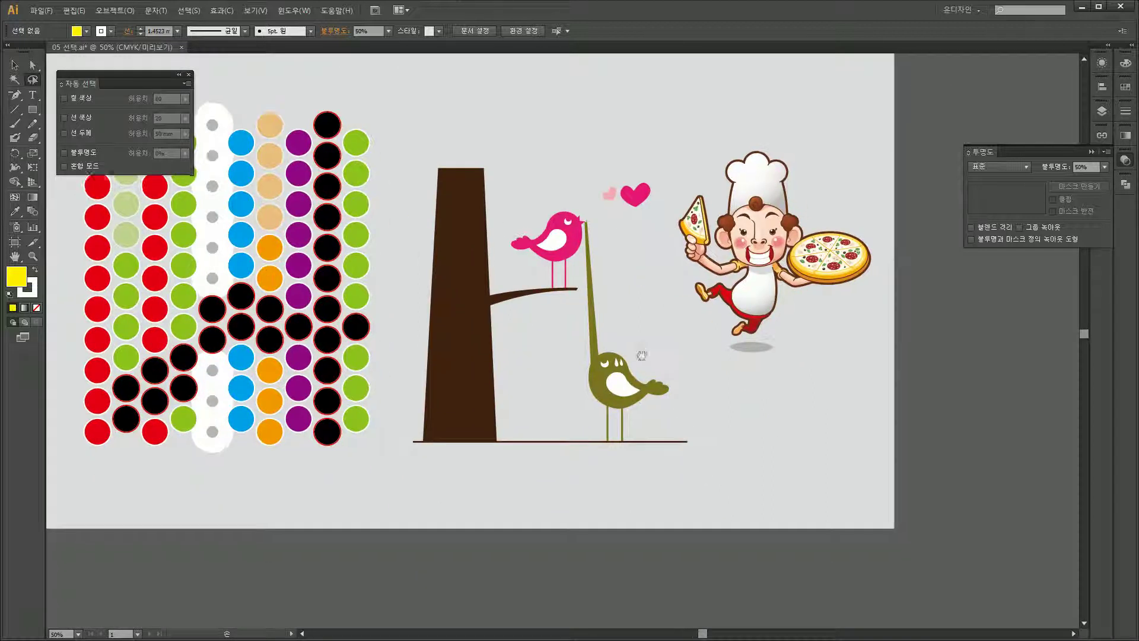
pyautogui.click(35, 67)
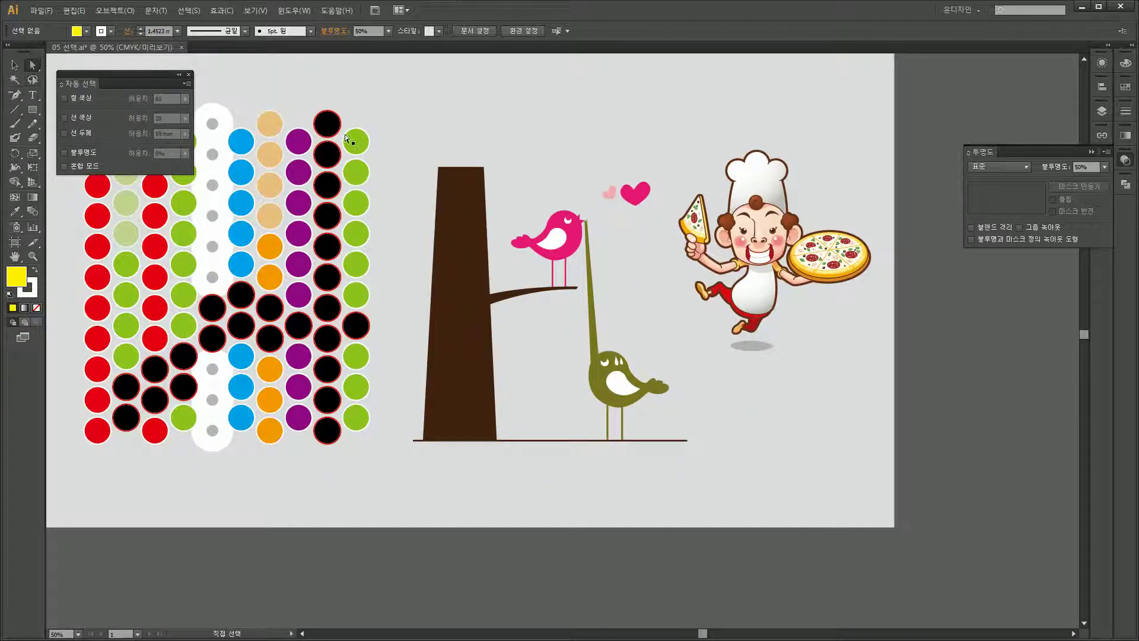
pyautogui.moveTo(705, 415); pyautogui.dragTo(558, 340)
# Step: Select the chef's forearm, hand and pizza slice anchor points by outlining them freehand with the Lasso tool
pyautogui.click(33, 81)
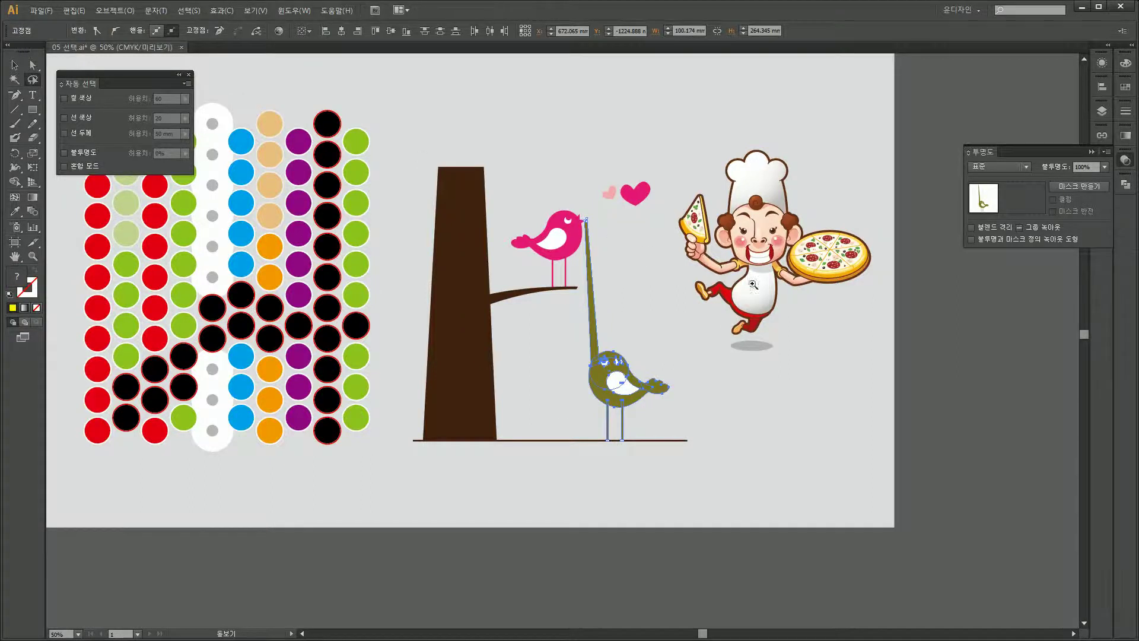
pyautogui.moveTo(741, 282); pyautogui.dragTo(526, 149)
pyautogui.moveTo(734, 348)
pyautogui.mouseDown()
pyautogui.moveTo(426, 255)
pyautogui.moveTo(401, 261)
pyautogui.moveTo(456, 172)
pyautogui.moveTo(530, 147)
pyautogui.moveTo(557, 351)
pyautogui.moveTo(553, 394)
pyautogui.moveTo(515, 462)
pyautogui.moveTo(401, 345)
pyautogui.moveTo(383, 271)
pyautogui.moveTo(392, 259)
pyautogui.mouseUp()
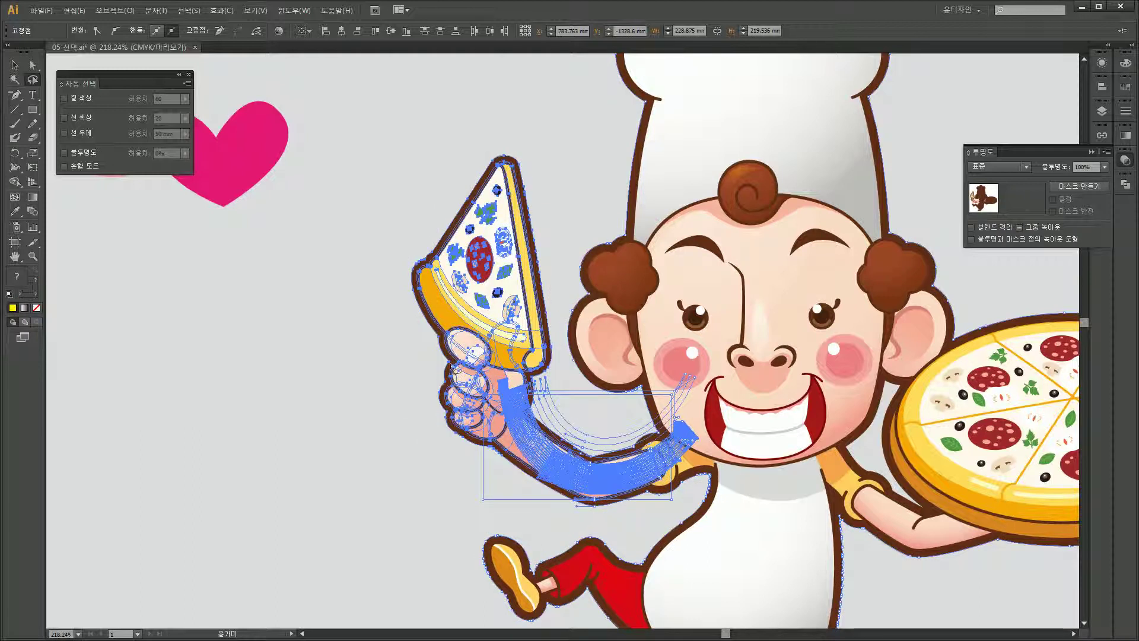
# Step: Try moving the lassoed hand and pizza slice up and away from the chef to lengthen the arm, and undo it
pyautogui.press('a')
pyautogui.moveTo(451, 363); pyautogui.dragTo(344, 295)
pyautogui.click(298, 478)
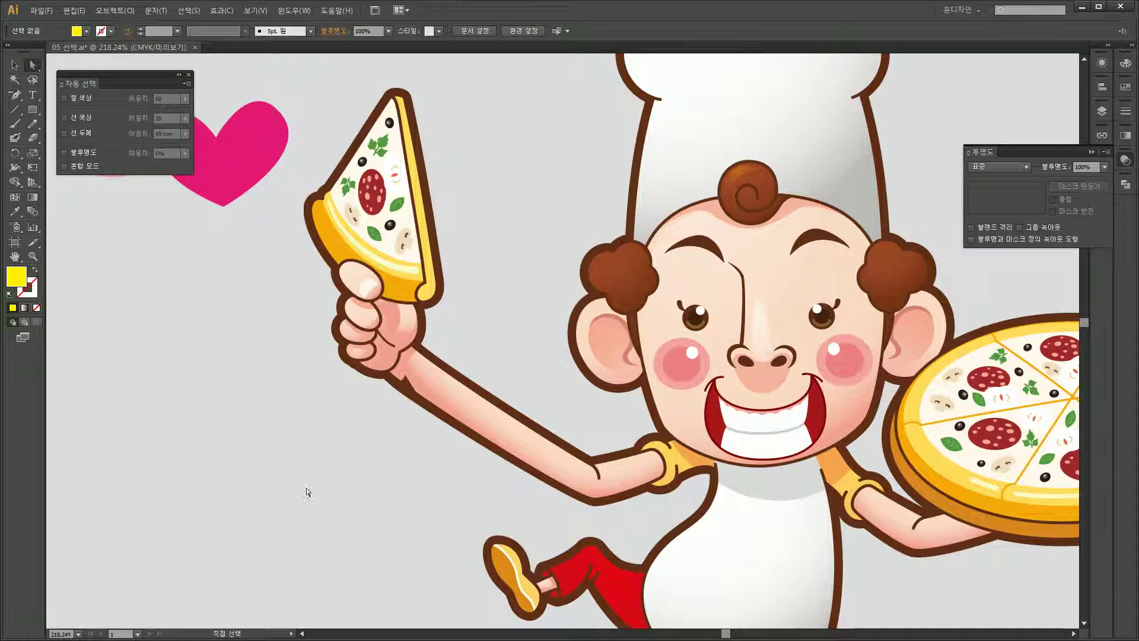
pyautogui.hotkey('ctrl', 'z')
# Step: View the whole artboard and clear the selection on the chef
pyautogui.moveTo(309, 337); pyautogui.dragTo(446, 446)
pyautogui.hotkey('ctrl', '-')
pyautogui.hotkey('ctrl', '-')
pyautogui.hotkey('ctrl', '-')
pyautogui.hotkey('ctrl', '-')
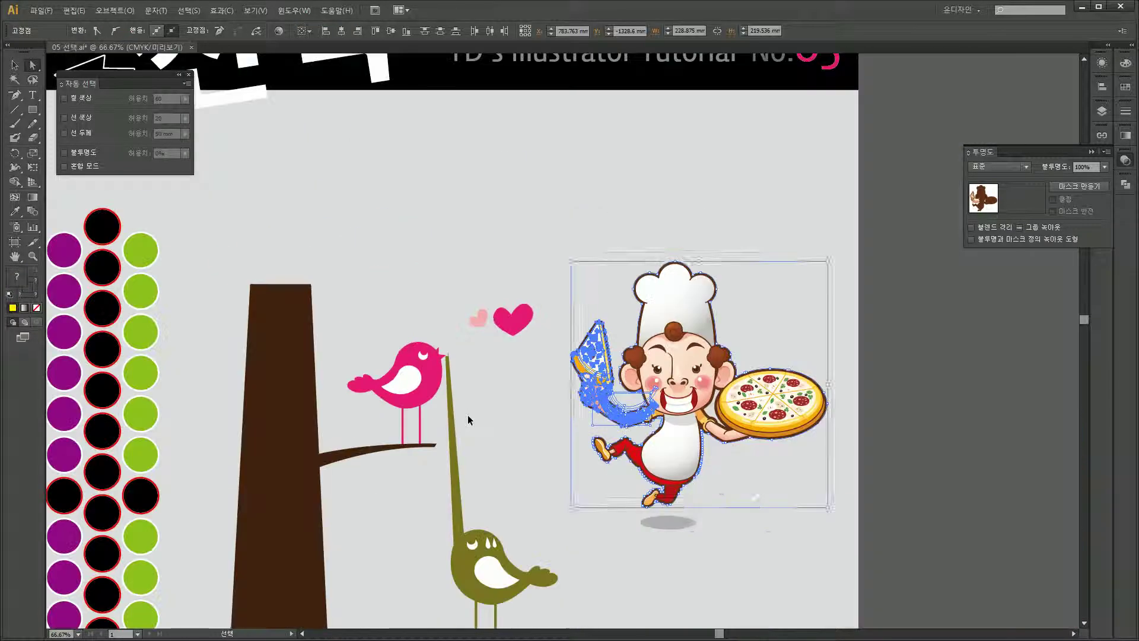
pyautogui.moveTo(315, 333); pyautogui.dragTo(514, 276)
pyautogui.hotkey('ctrl', '-')
pyautogui.hotkey('ctrl', '-')
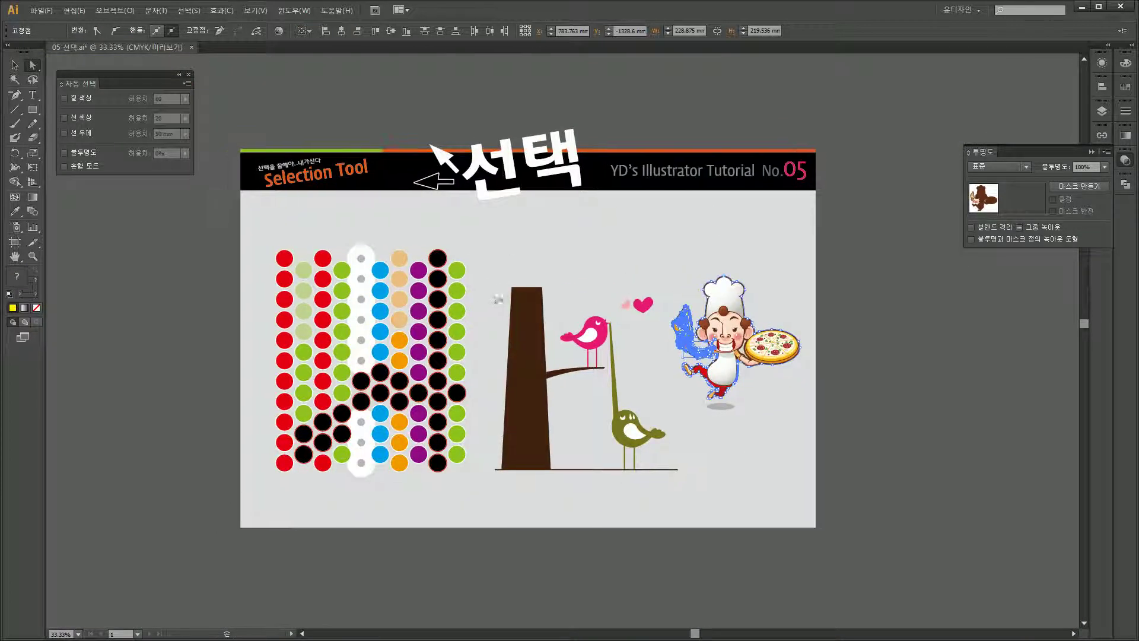
pyautogui.click(186, 314)
pyautogui.moveTo(193, 308); pyautogui.dragTo(196, 331)
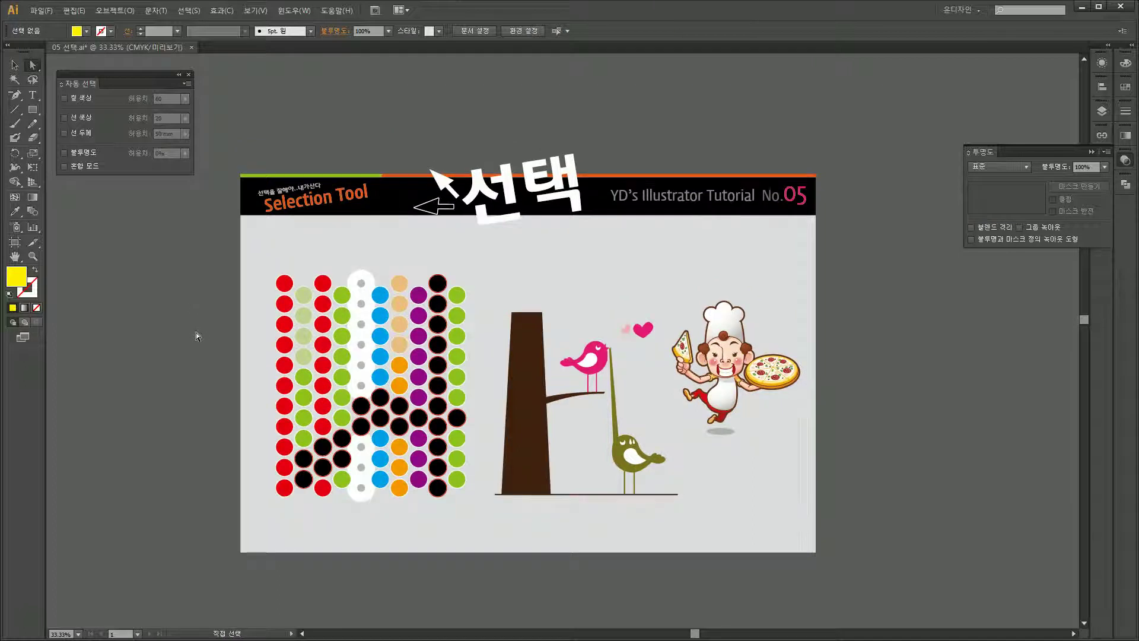